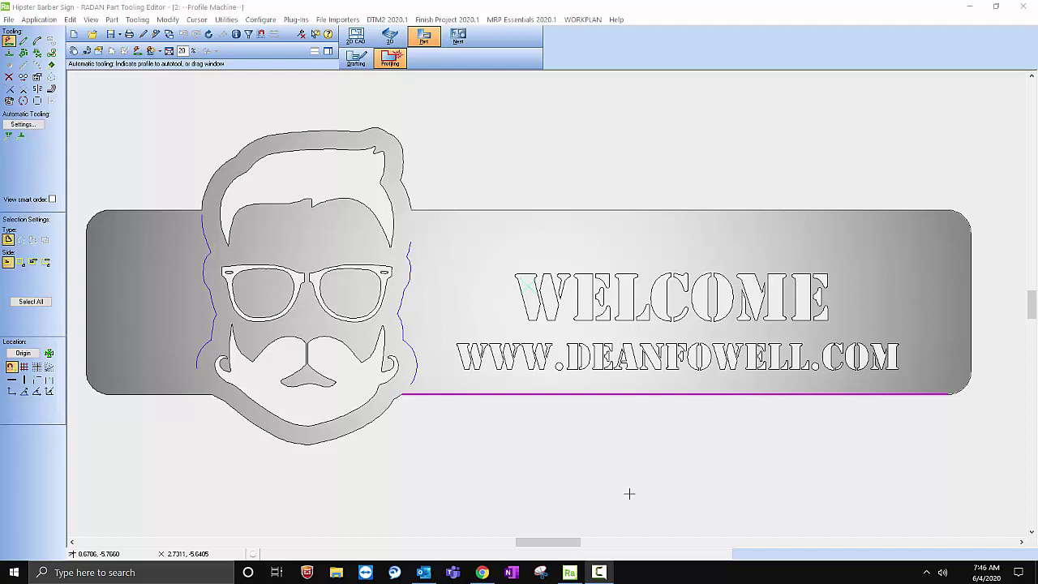
Start a blank untitled drafting part, declining to save the Hipster Barber Sign
click(362, 60)
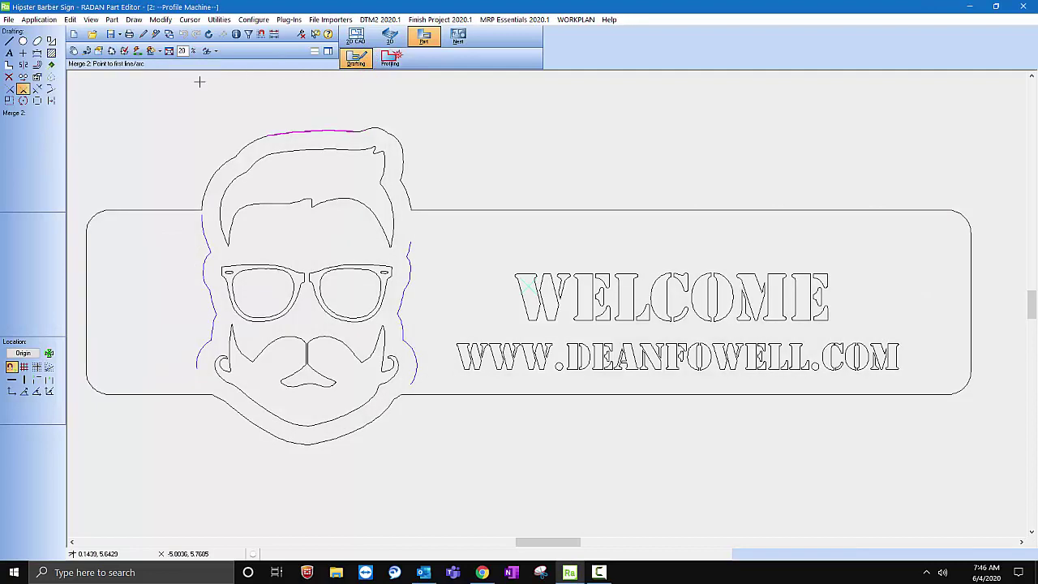
click(72, 35)
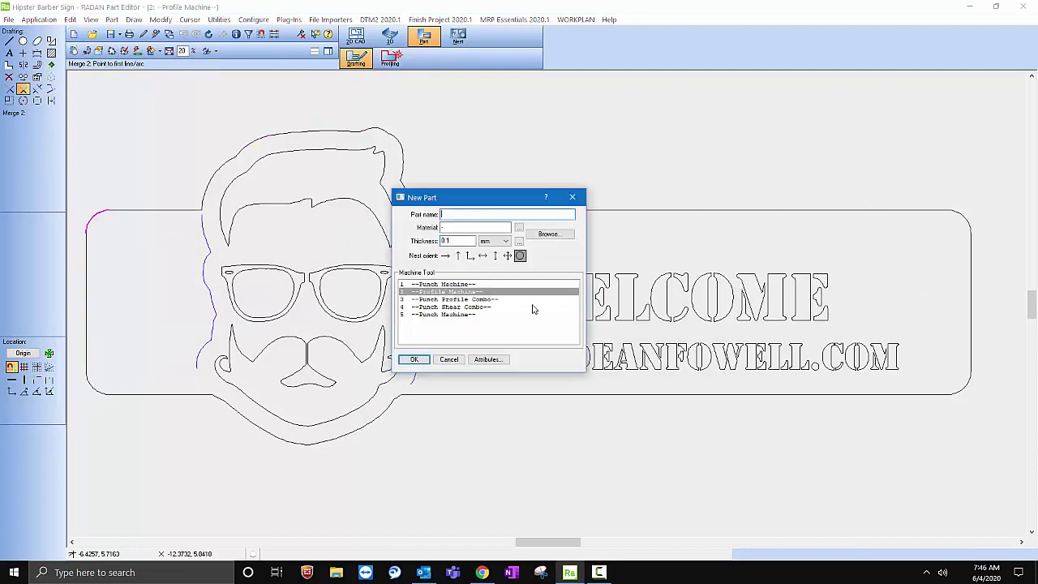
click(418, 360)
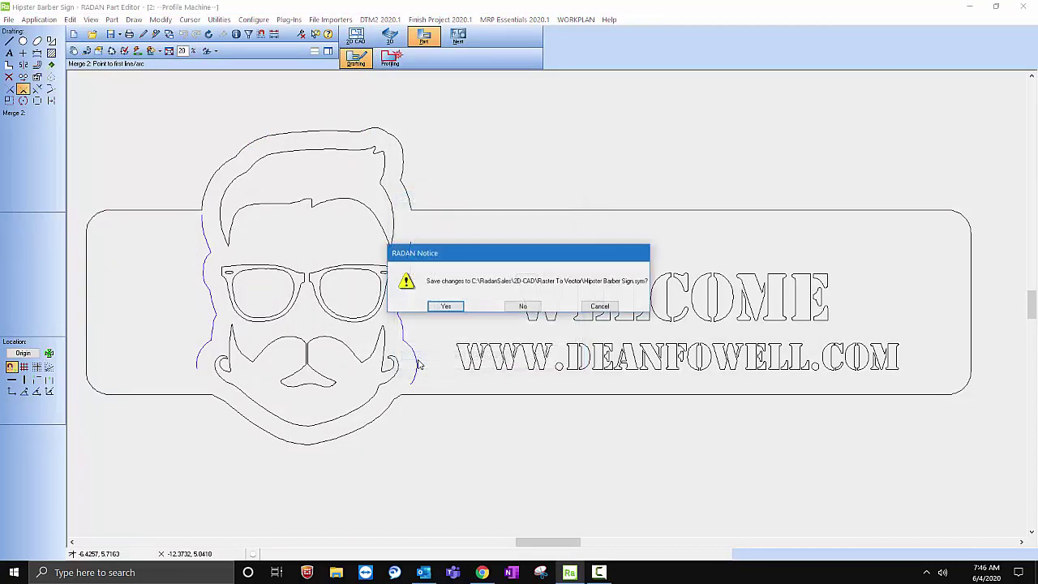
click(531, 306)
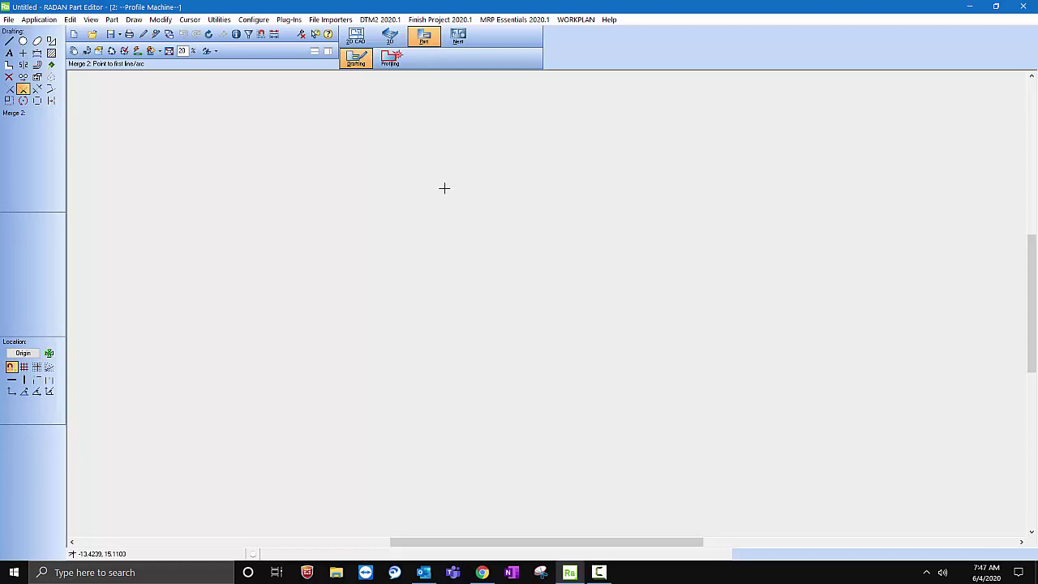
Search Google in Chrome for 'Fishing PNG'
click(482, 573)
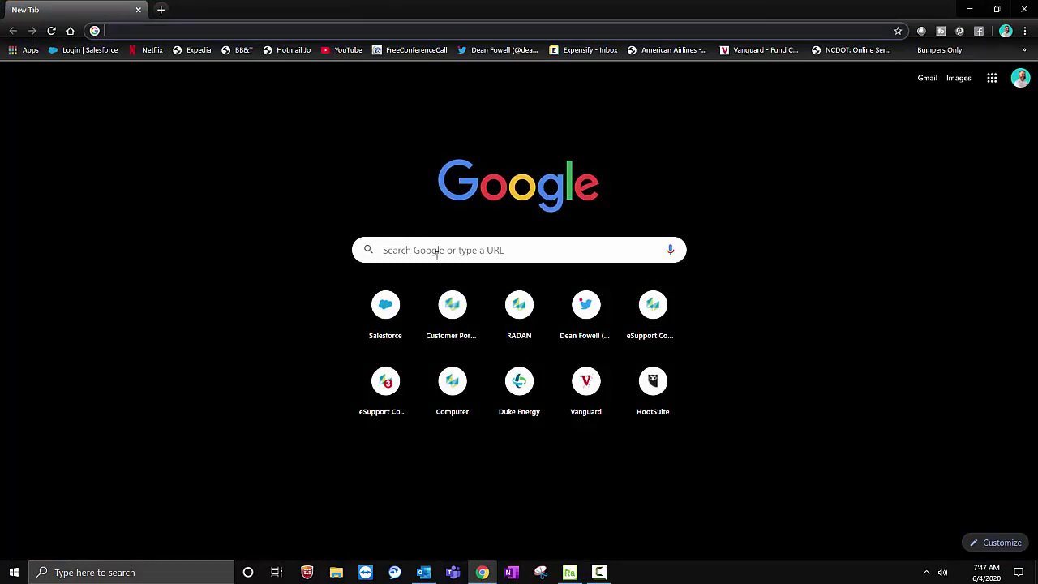
click(434, 258)
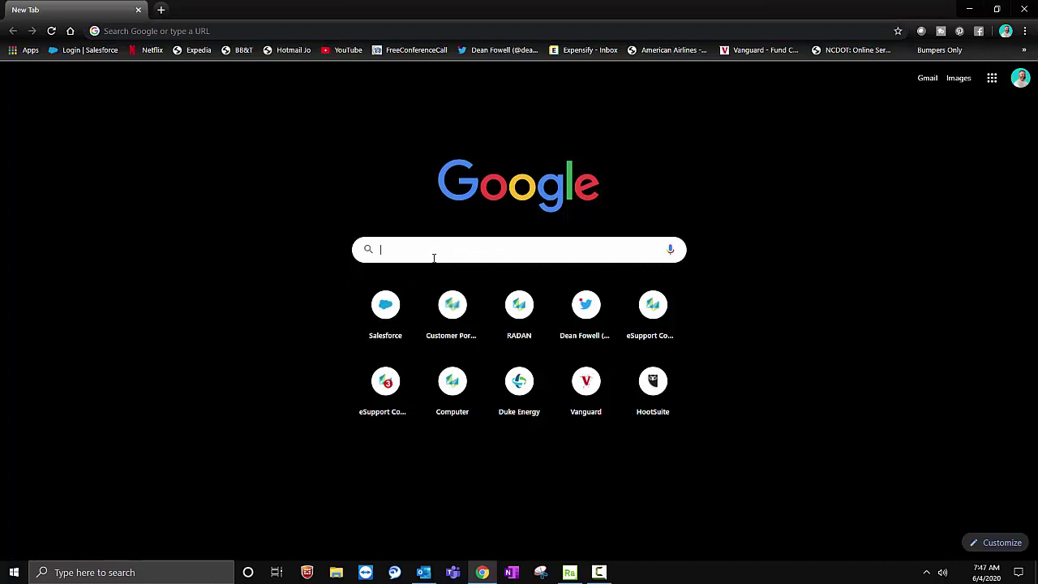
text(Fish)
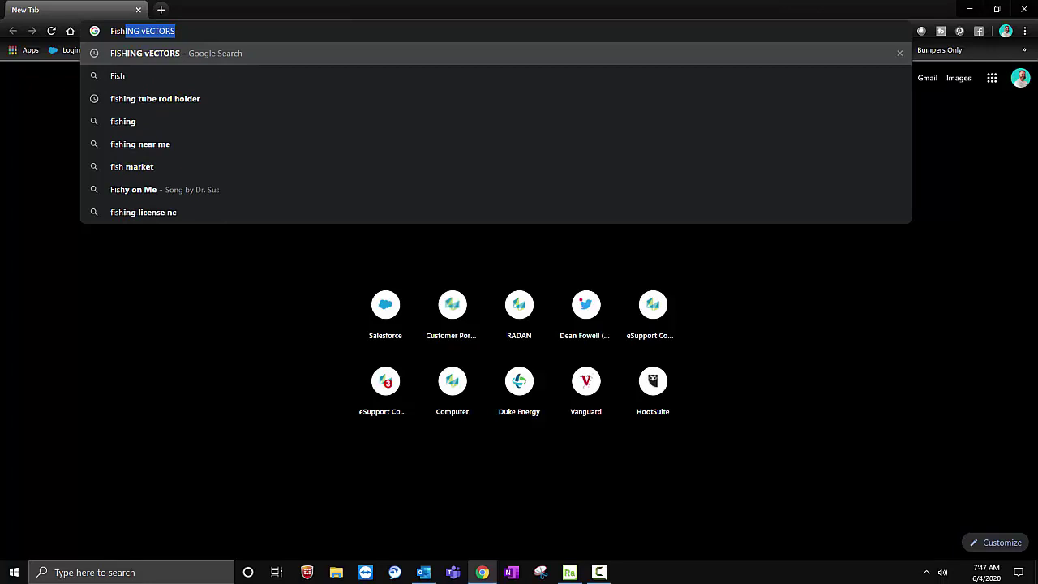
key(BackSpace)
key(BackSpace)
key(BackSpace)
text(i)
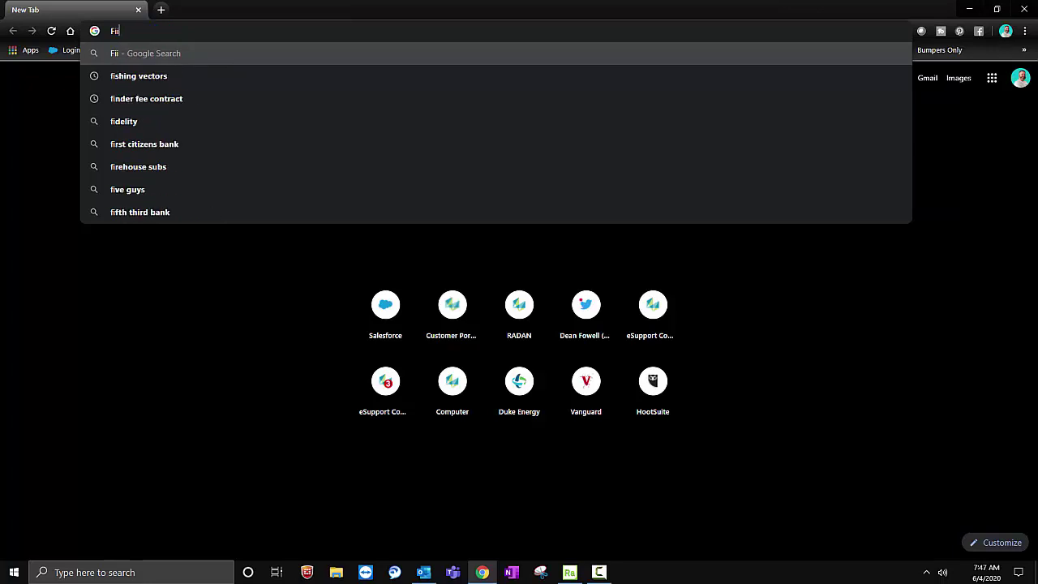
text(shing )
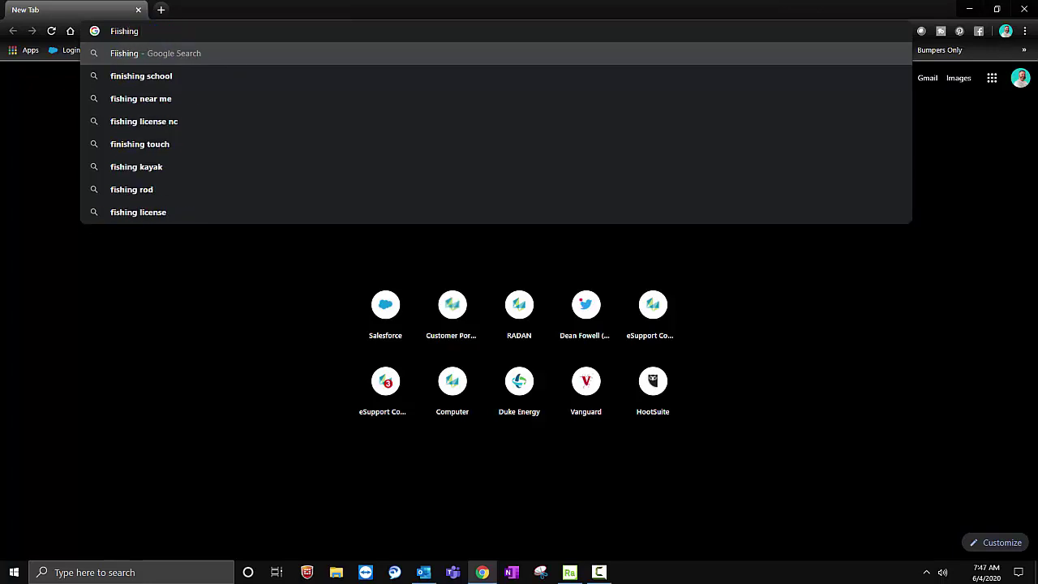
text(PNG)
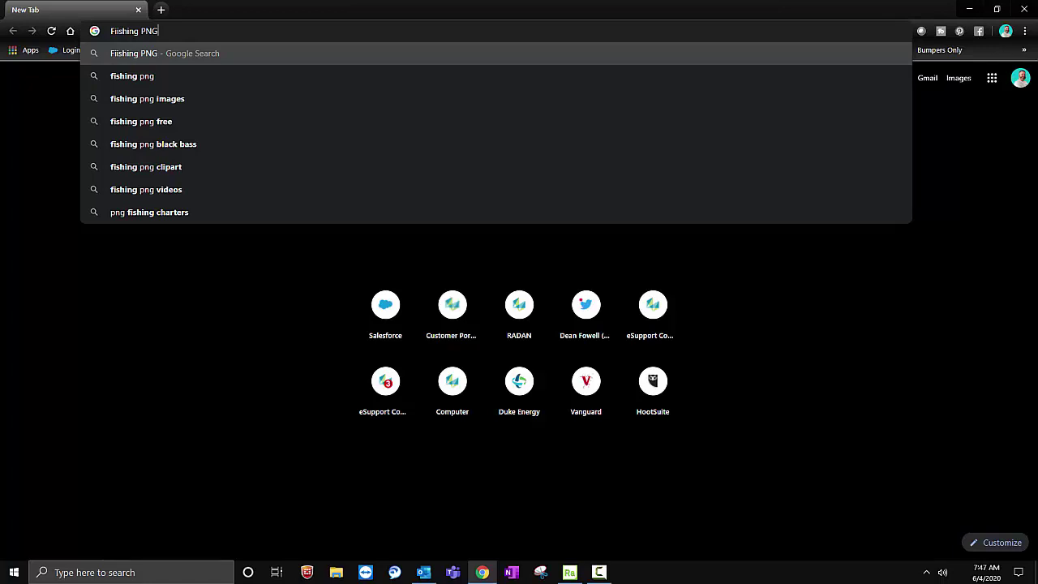
click(130, 53)
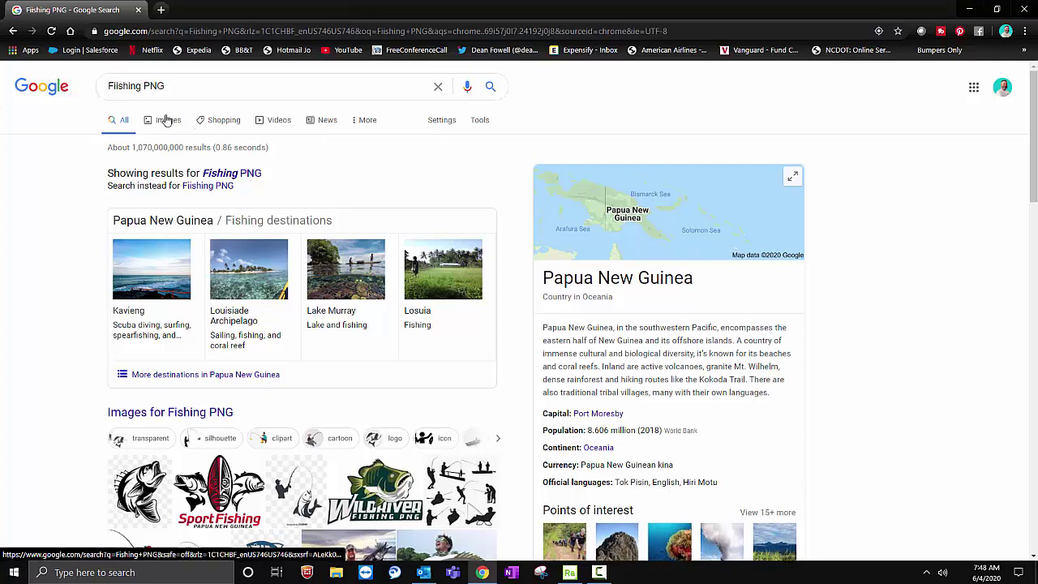
Save the black-and-white fish clip art from Google Images as FISHING05.jpg in Raster To Vector > Fish Graphics
click(166, 120)
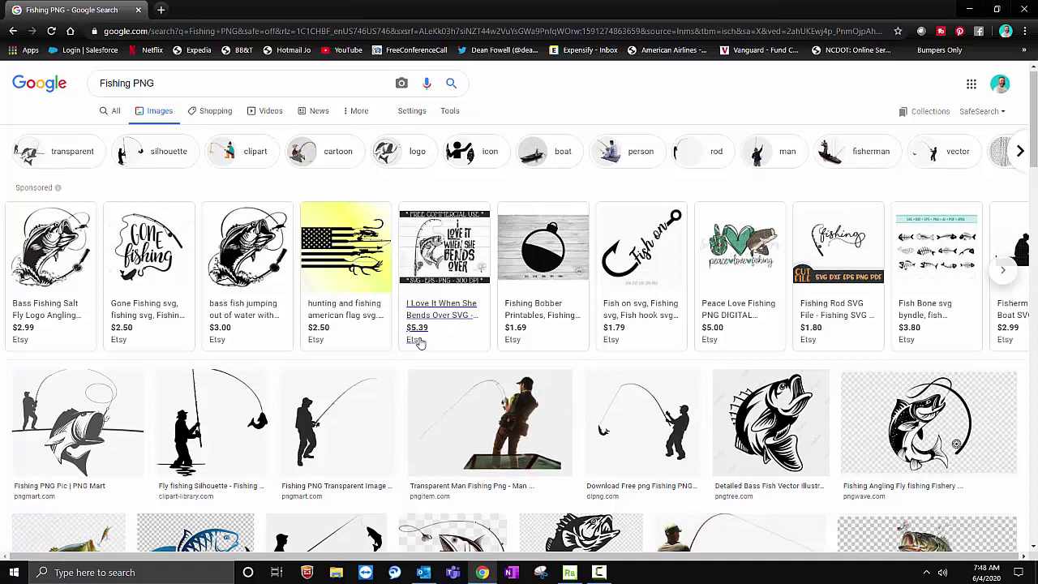
scroll(423, 339, down, 2)
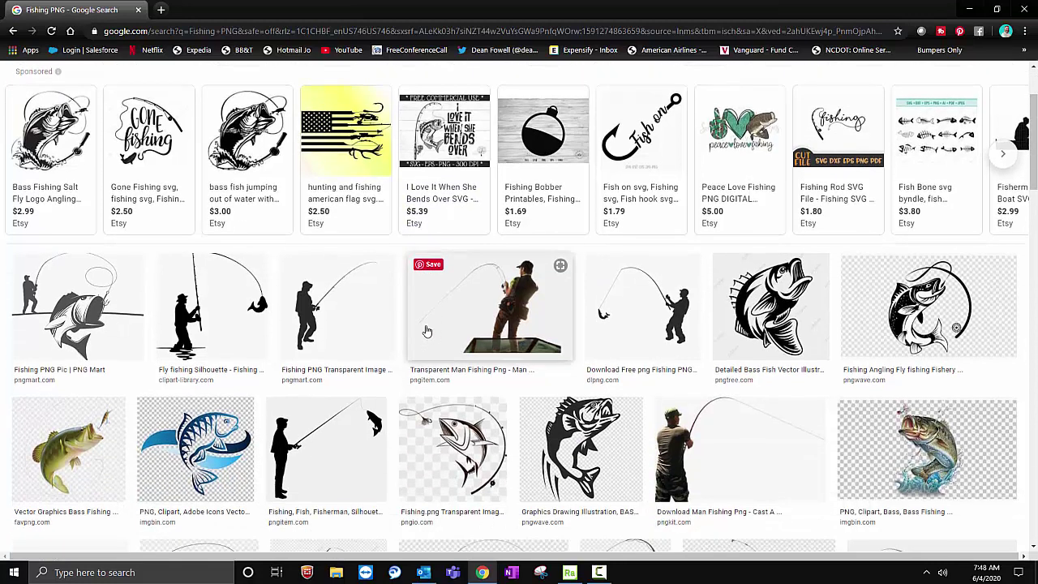
scroll(480, 381, down, 1)
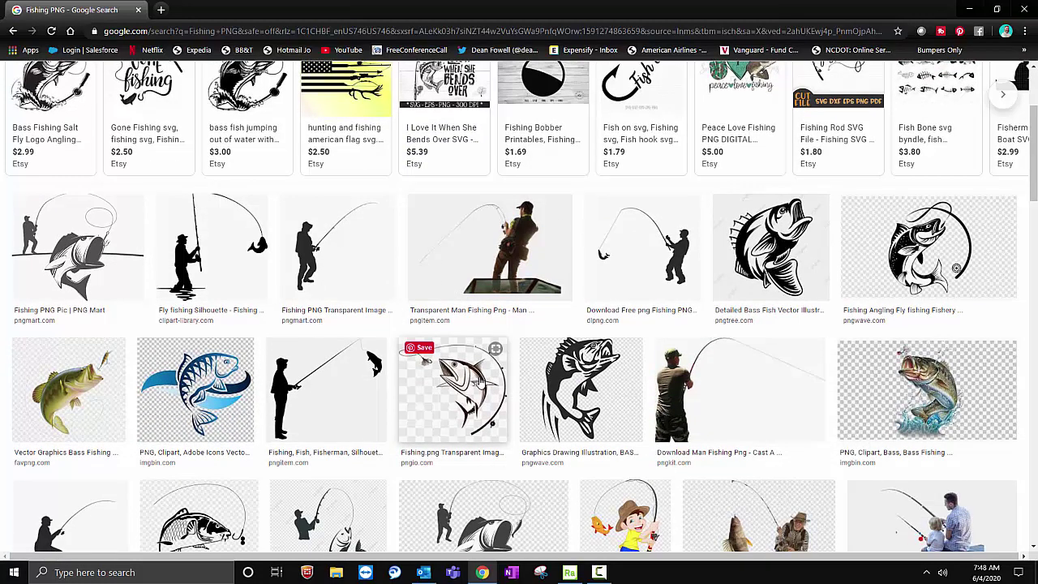
right_click(473, 381)
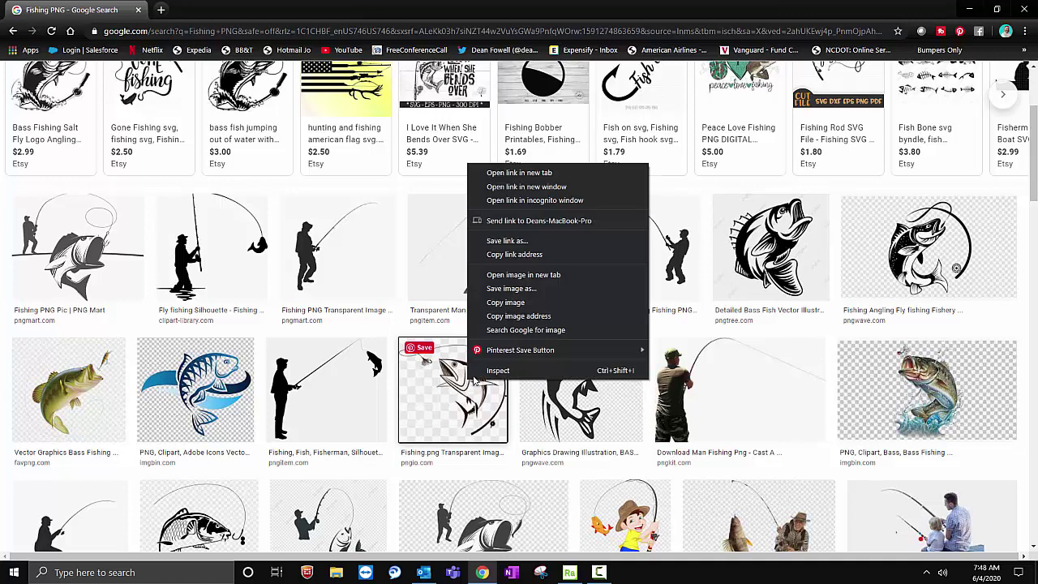
click(532, 290)
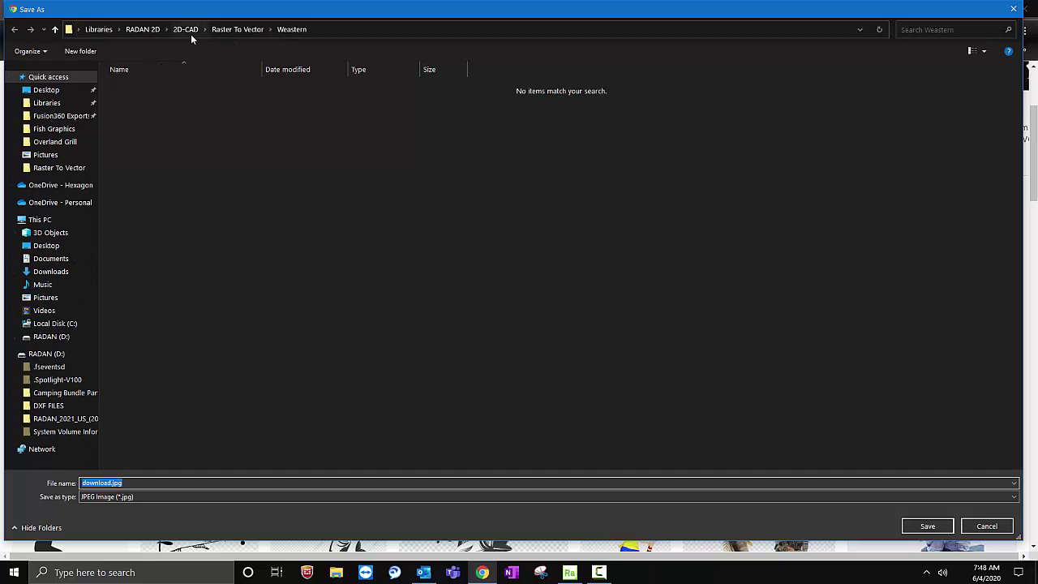
click(227, 30)
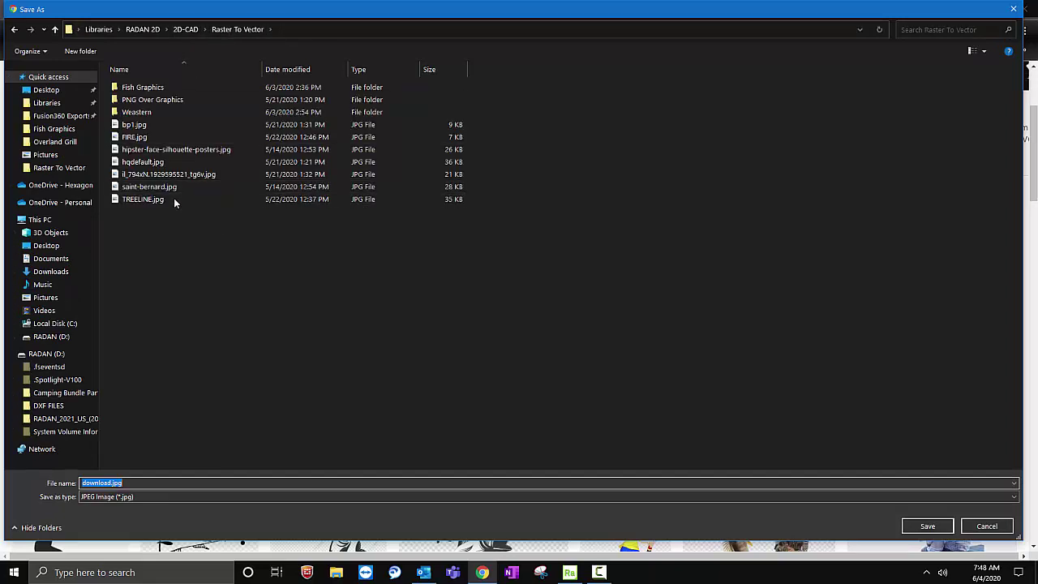
double_click(160, 87)
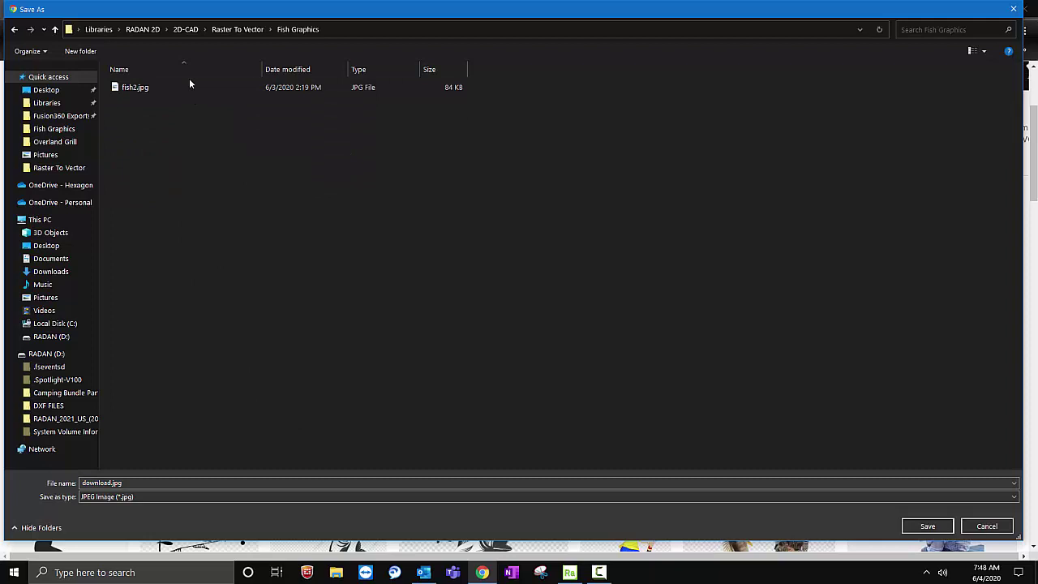
click(177, 484)
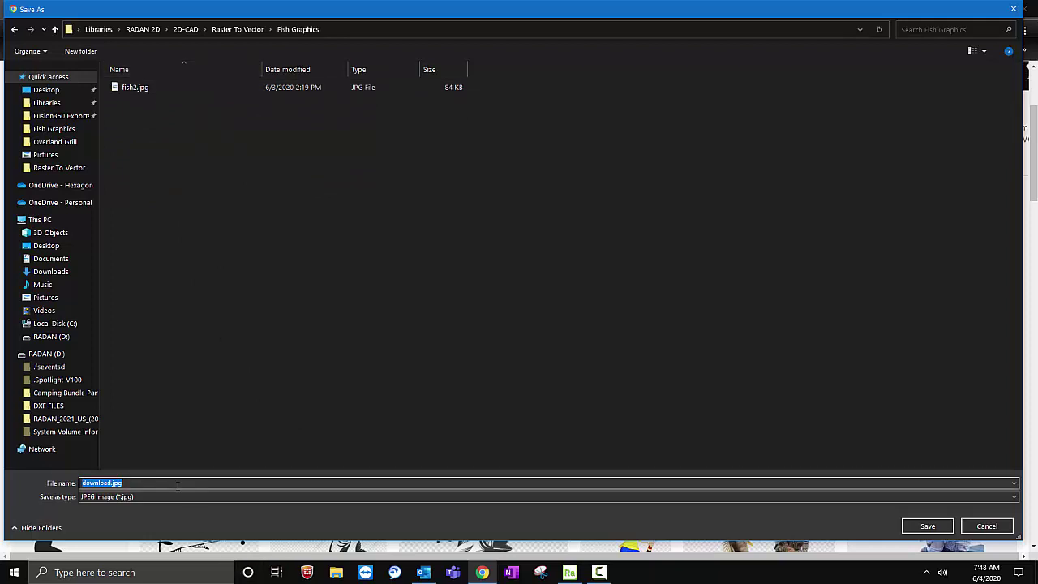
text(FISHING05)
click(927, 527)
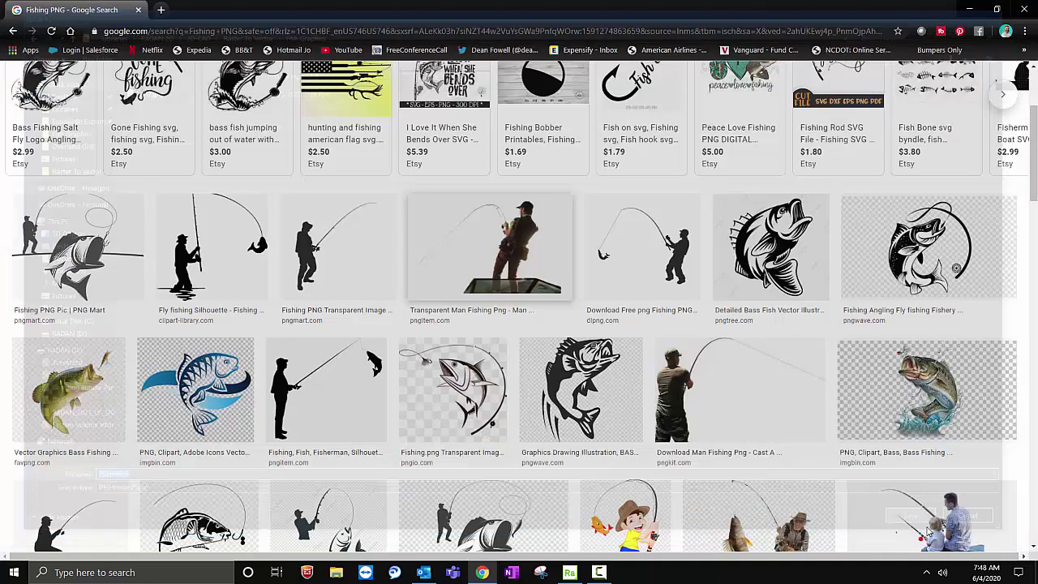
Open the Fish Graphics folder in File Explorer and select FISHING05.jpg
click(335, 575)
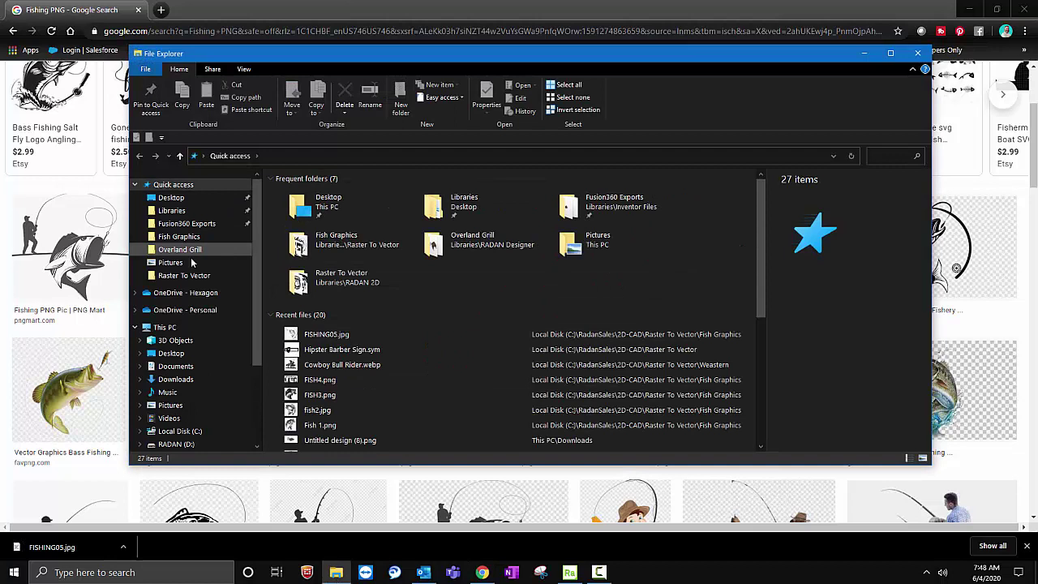
click(178, 236)
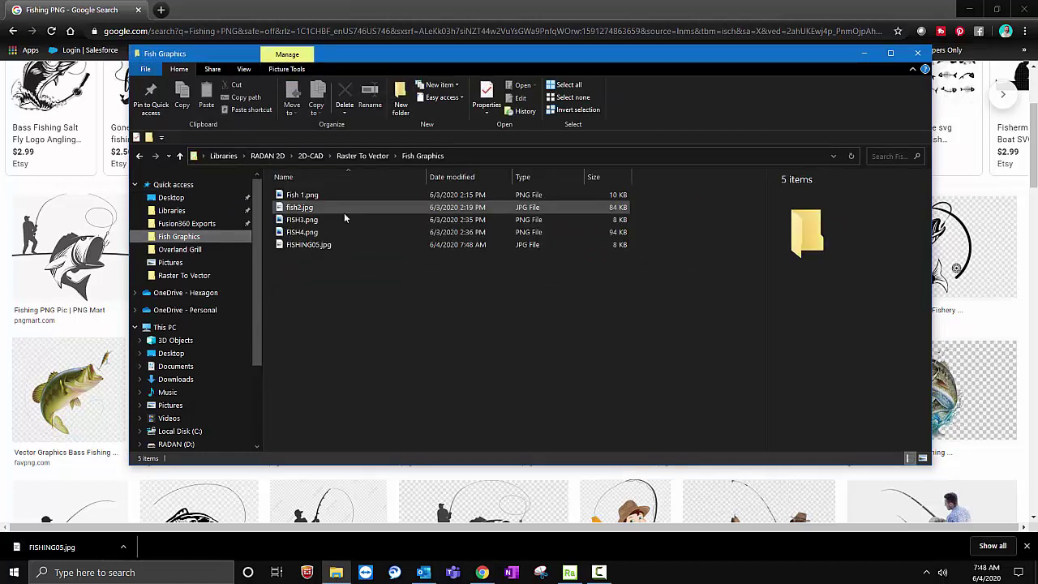
click(317, 244)
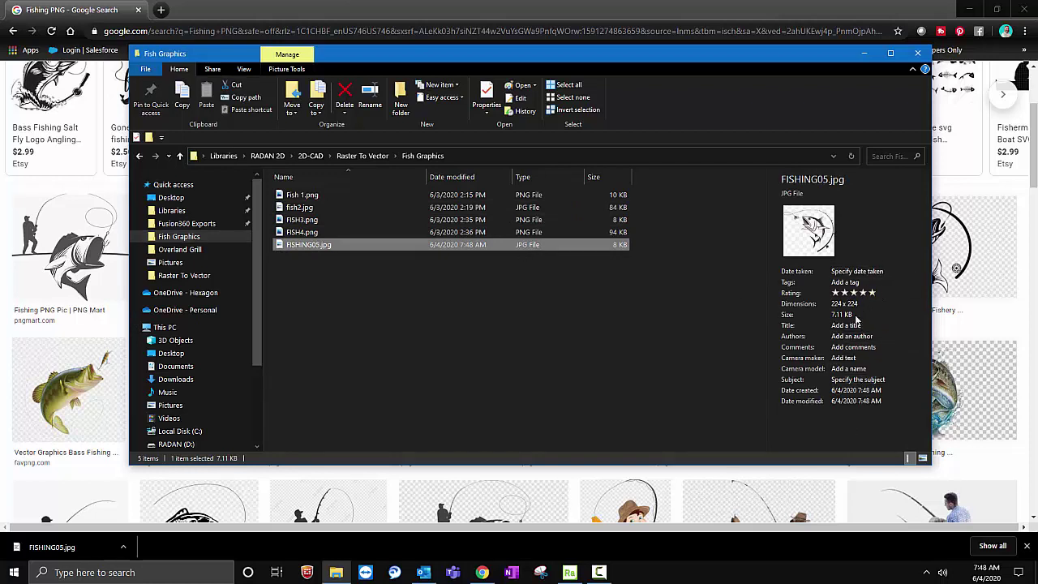
Read FISHING05.jpg's Details properties (224 x 224 pixels, 96 dpi), then close them
right_click(347, 243)
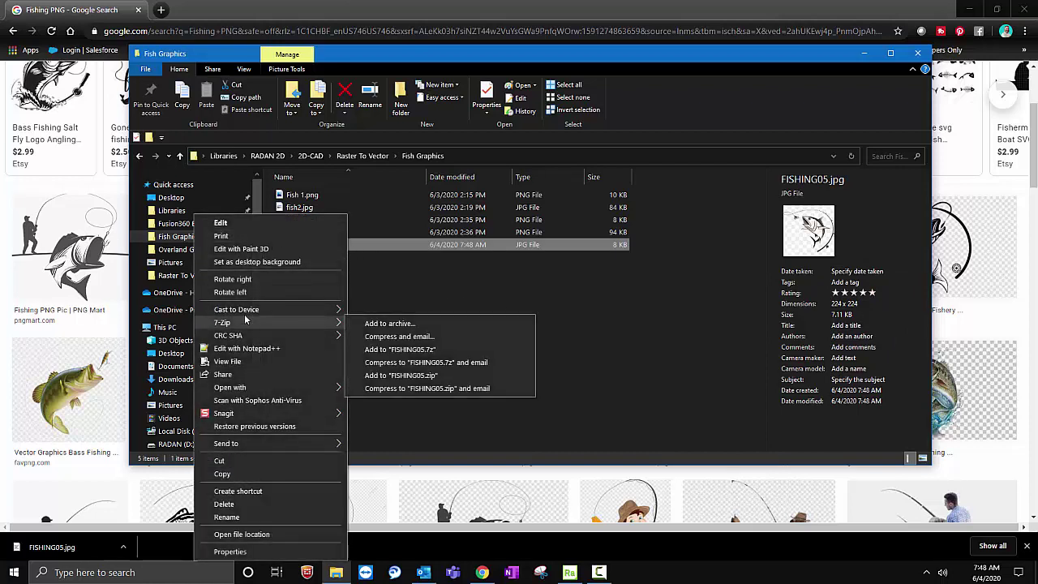
click(230, 551)
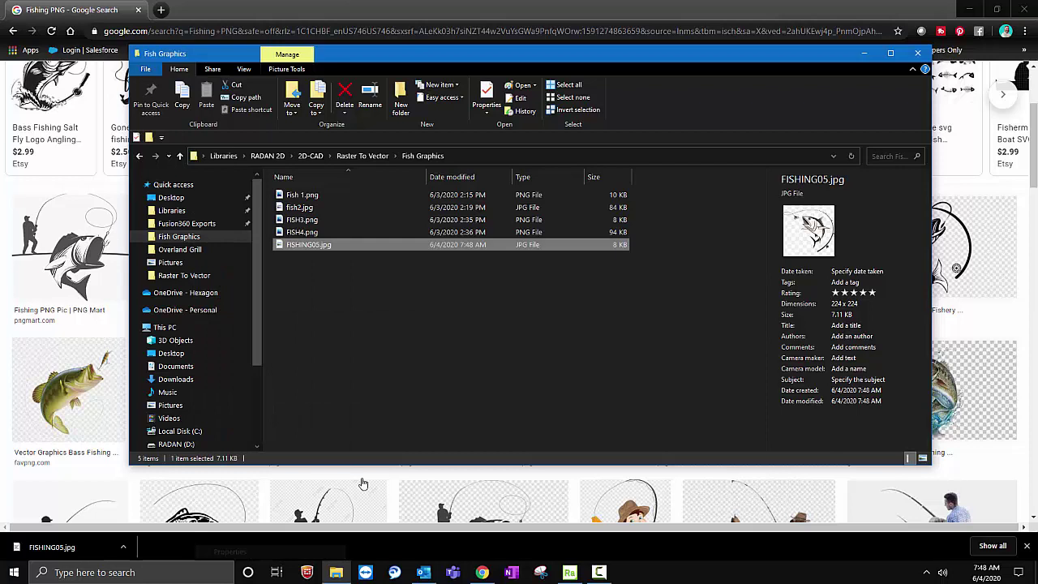
drag(466, 251, 534, 188)
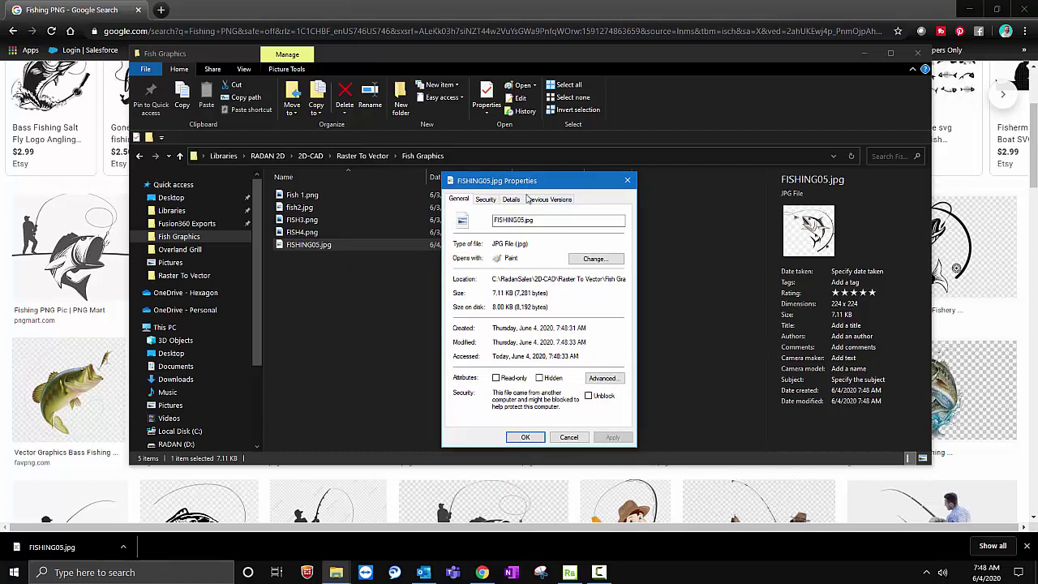
click(513, 200)
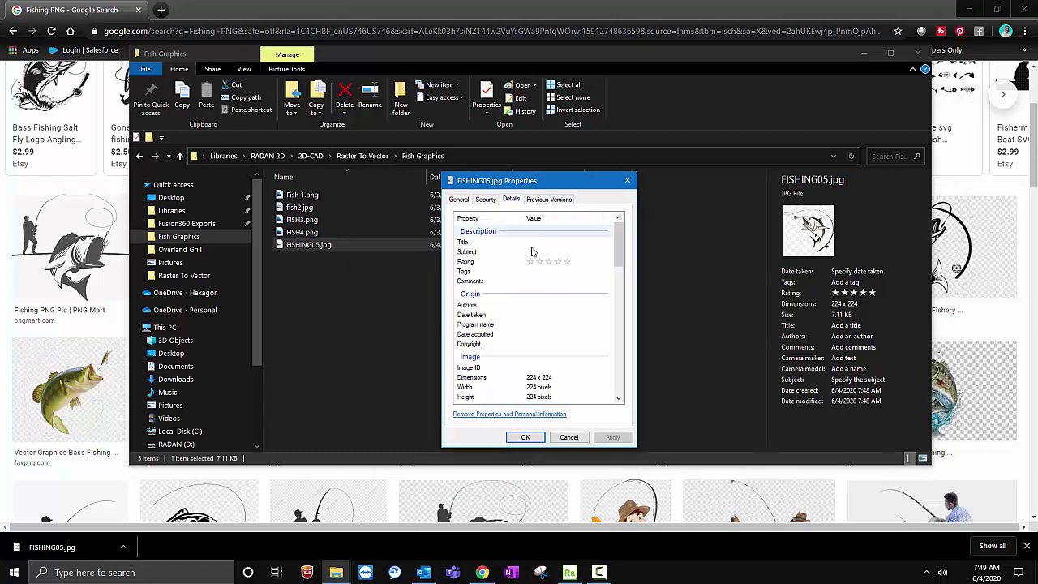
drag(624, 250, 624, 277)
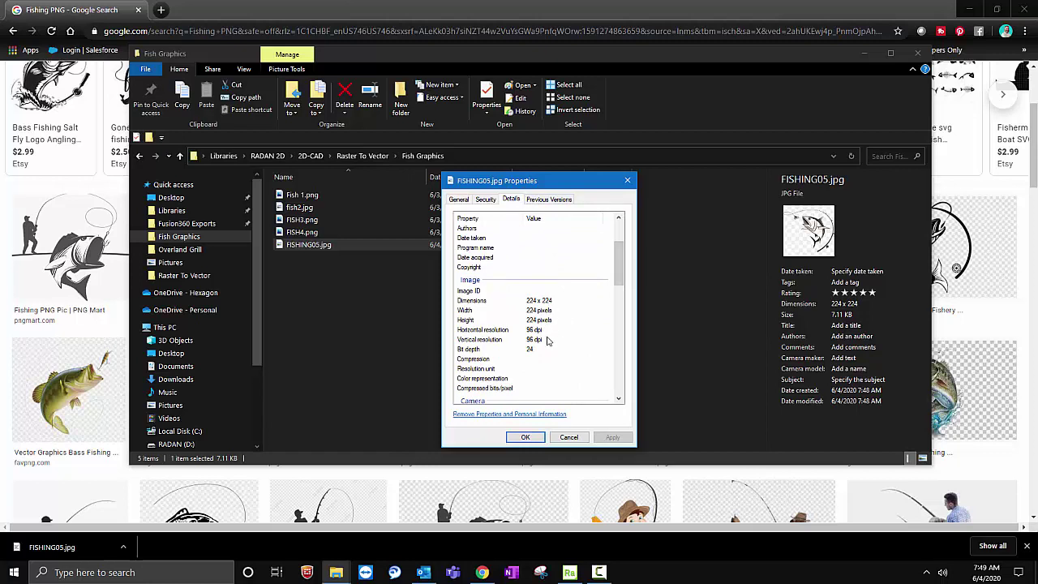
scroll(548, 347, down, 1)
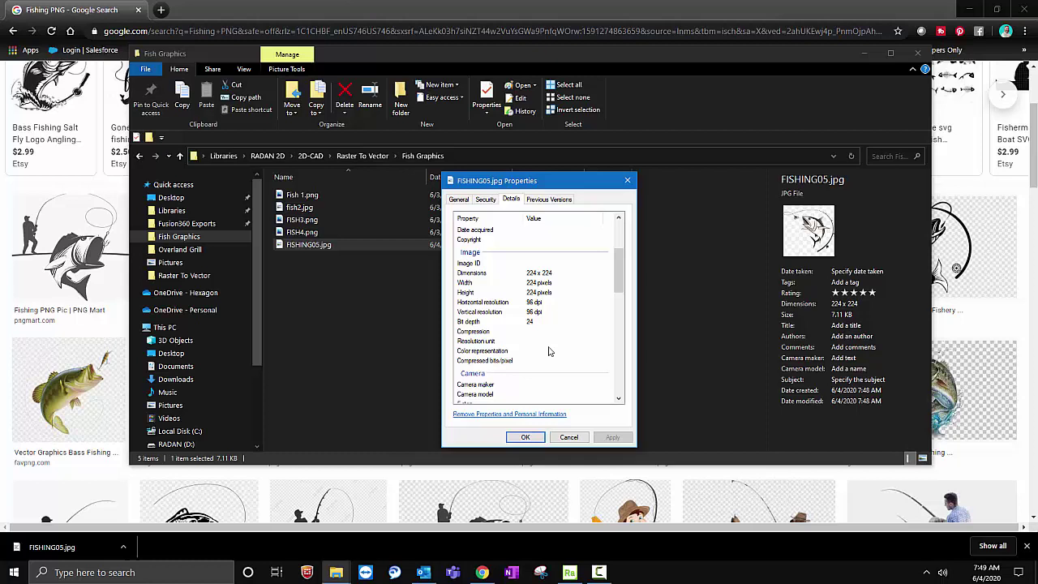
click(525, 437)
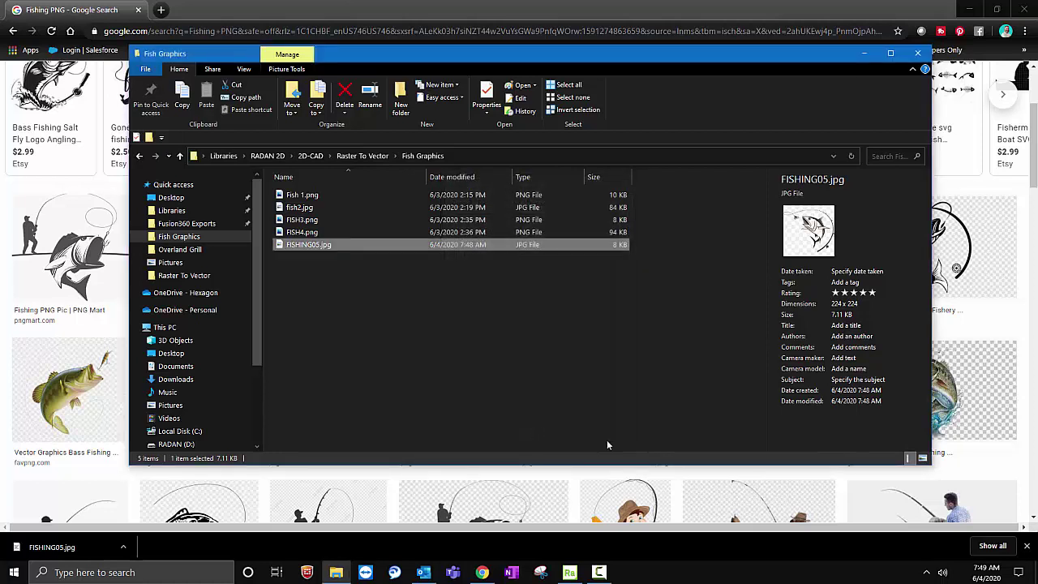
Import FISHING05.jpg into RADAN's Raster to Vector conversion
click(570, 574)
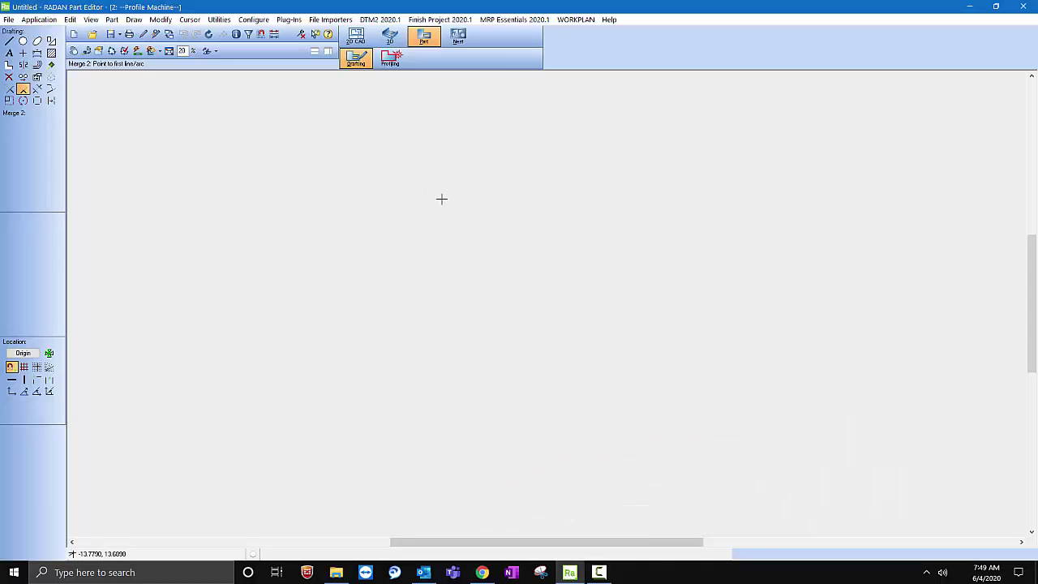
click(9, 19)
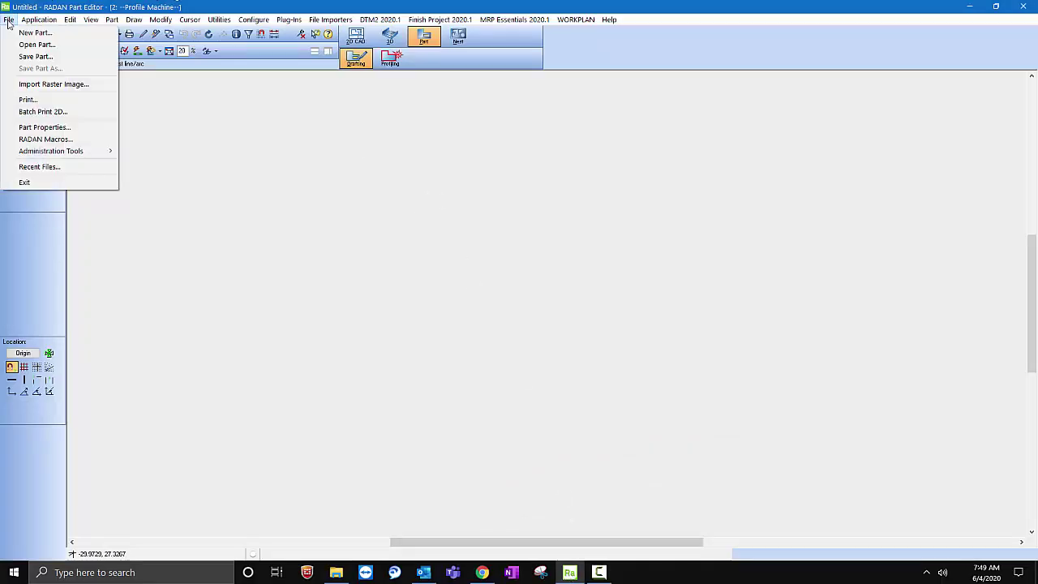
click(37, 84)
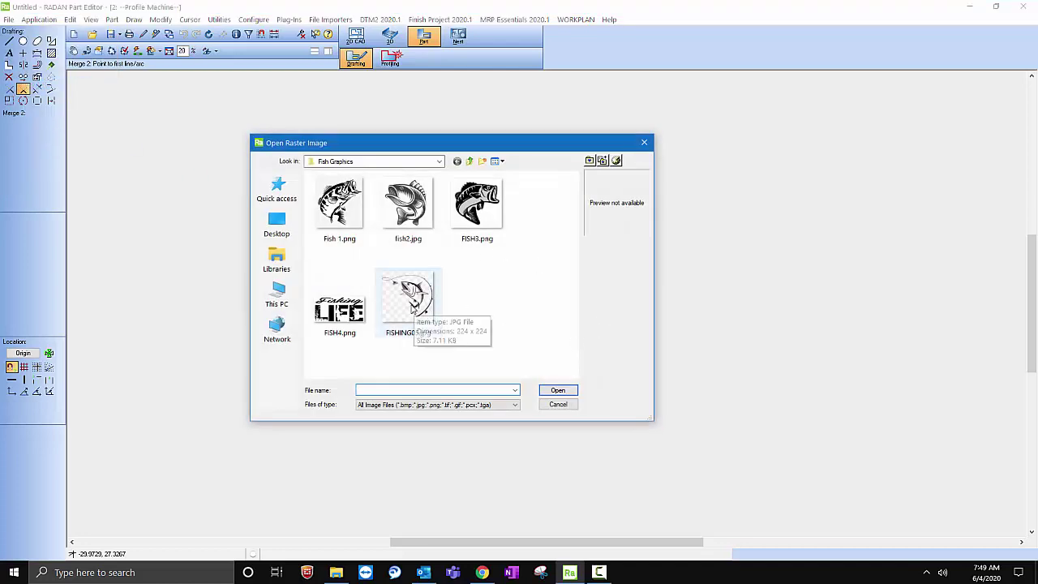
click(419, 312)
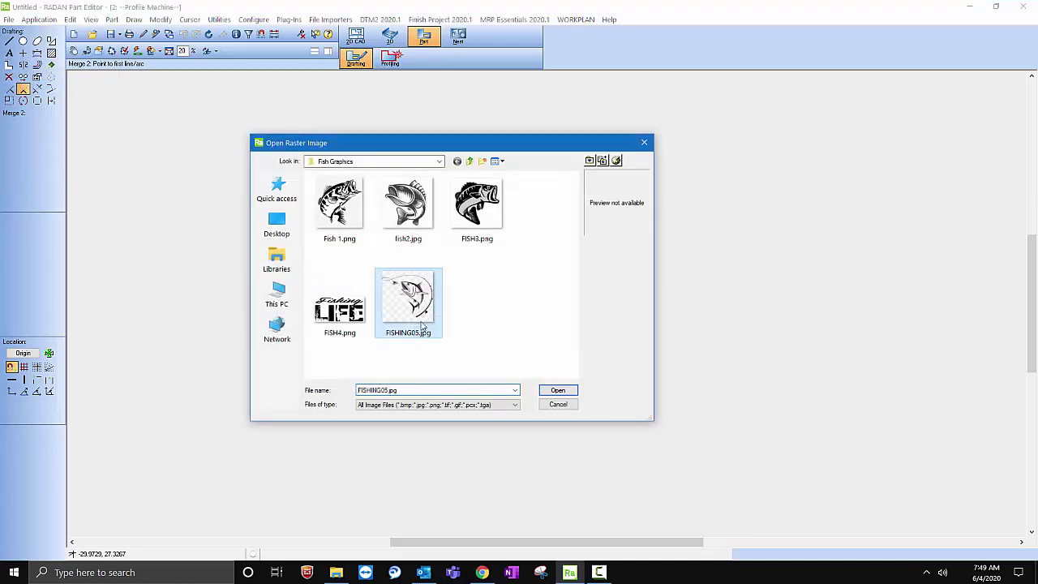
click(558, 390)
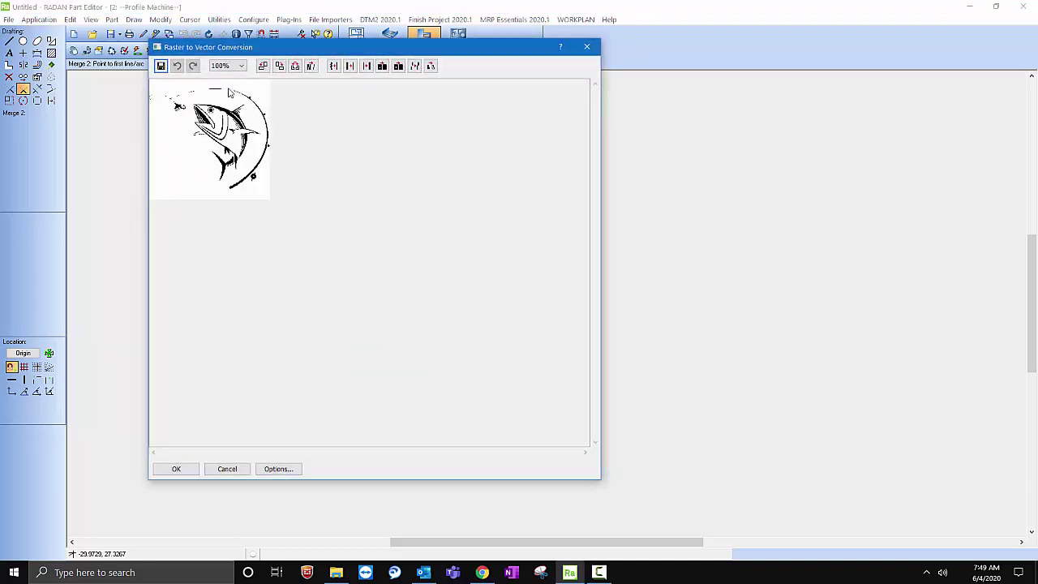
Apply Clean lines and the other cleanup tools, then convert the fish into vector outlines
click(334, 68)
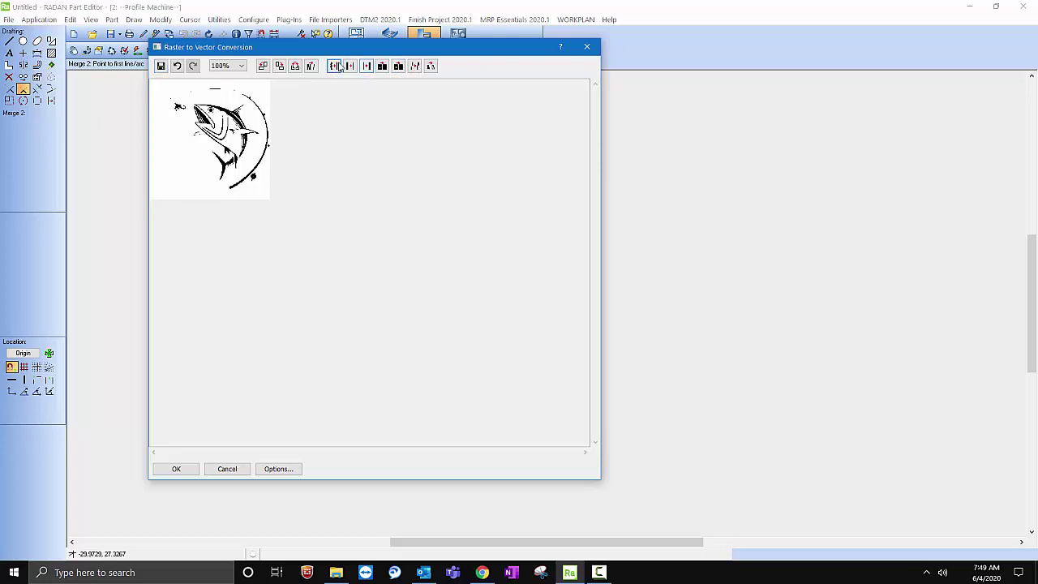
click(348, 65)
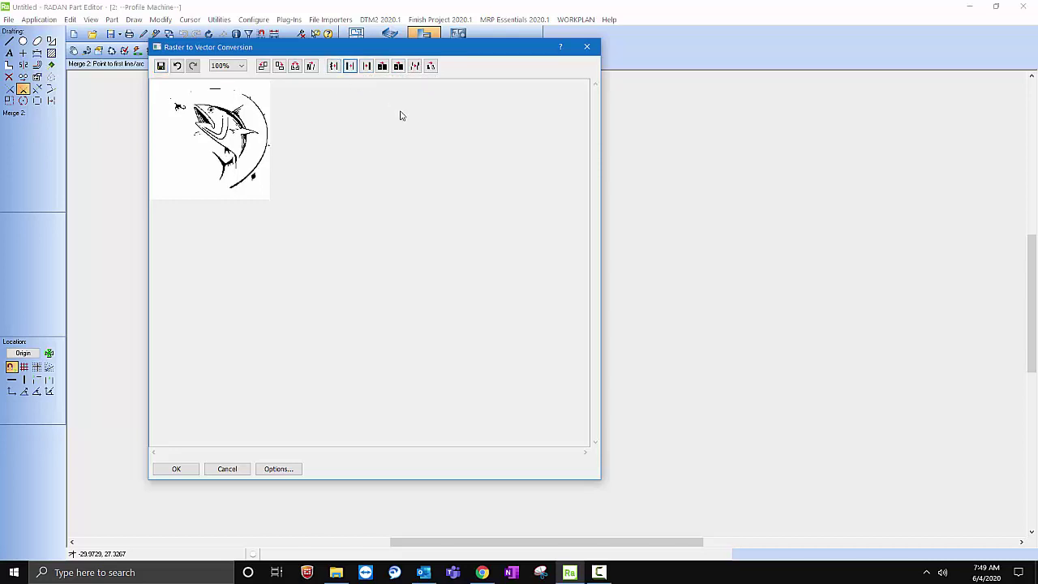
click(382, 65)
click(415, 66)
click(431, 67)
click(177, 470)
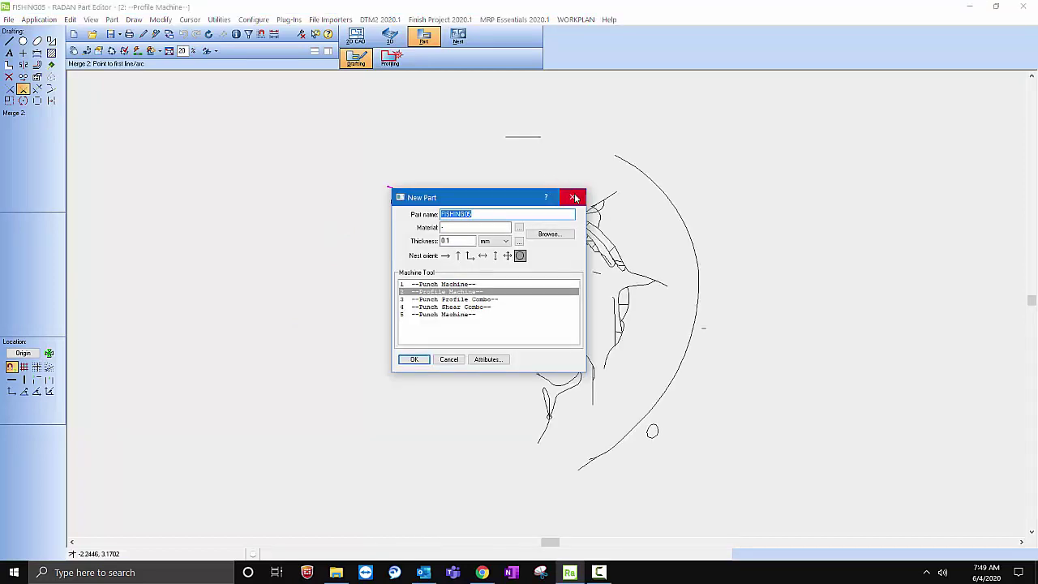
Close the New Part dialog and zoom around the vectorised fish outline
click(574, 197)
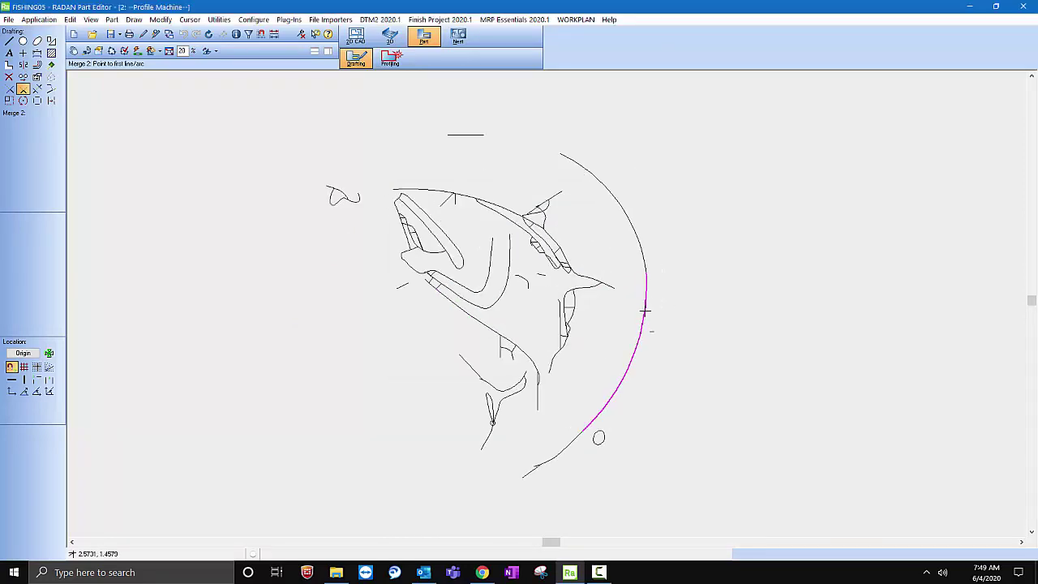
scroll(644, 311, up, 1)
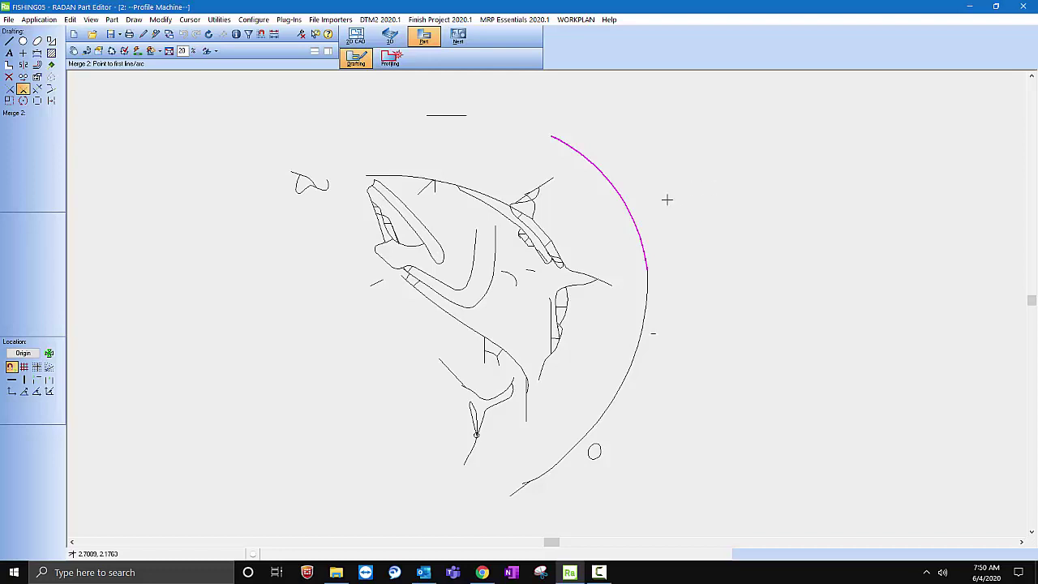
scroll(498, 285, up, 2)
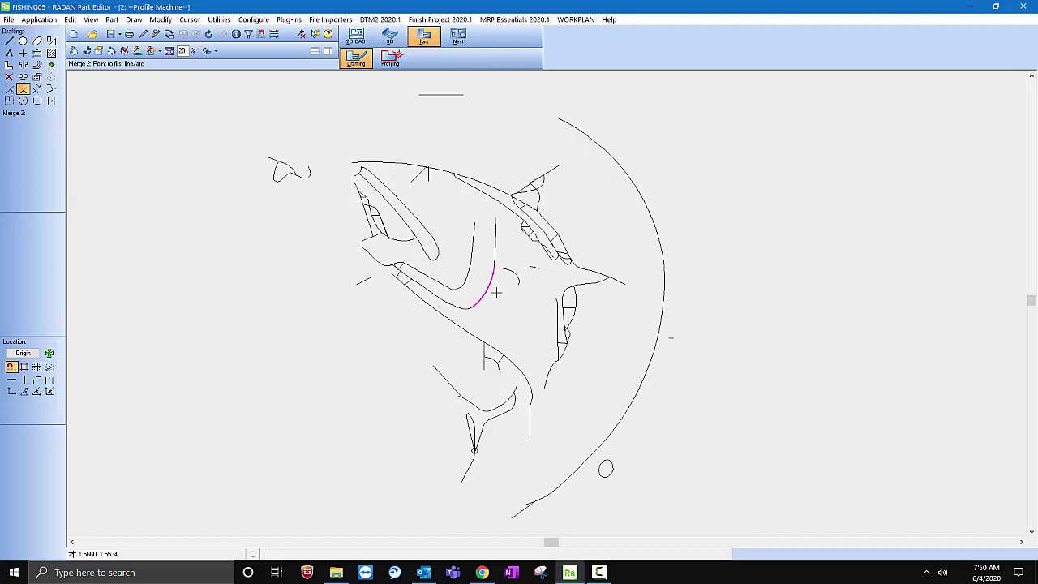
scroll(479, 287, down, 3)
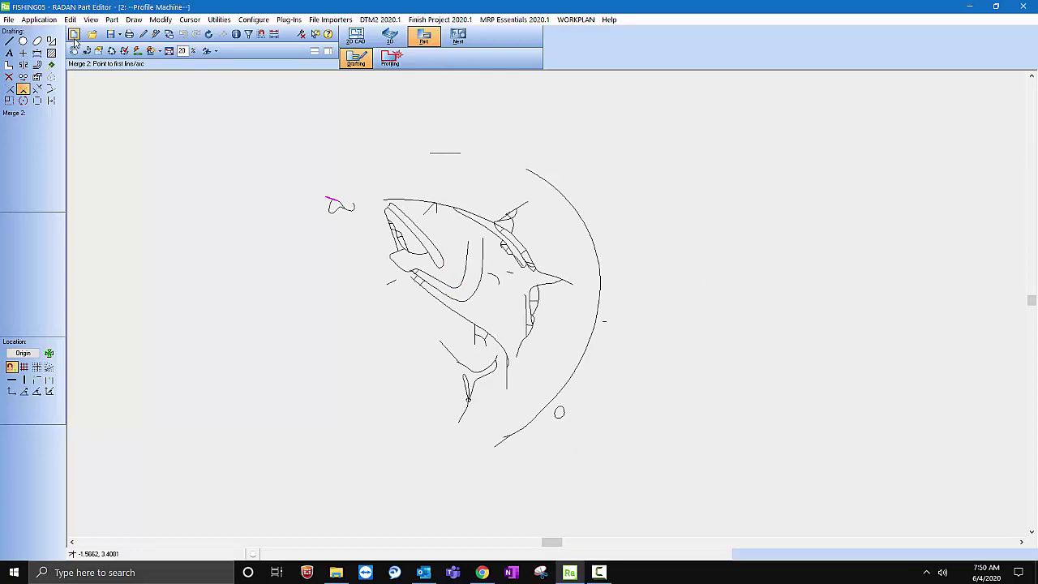
Start a new part, discarding the unsaved fish geometry
click(74, 34)
click(415, 360)
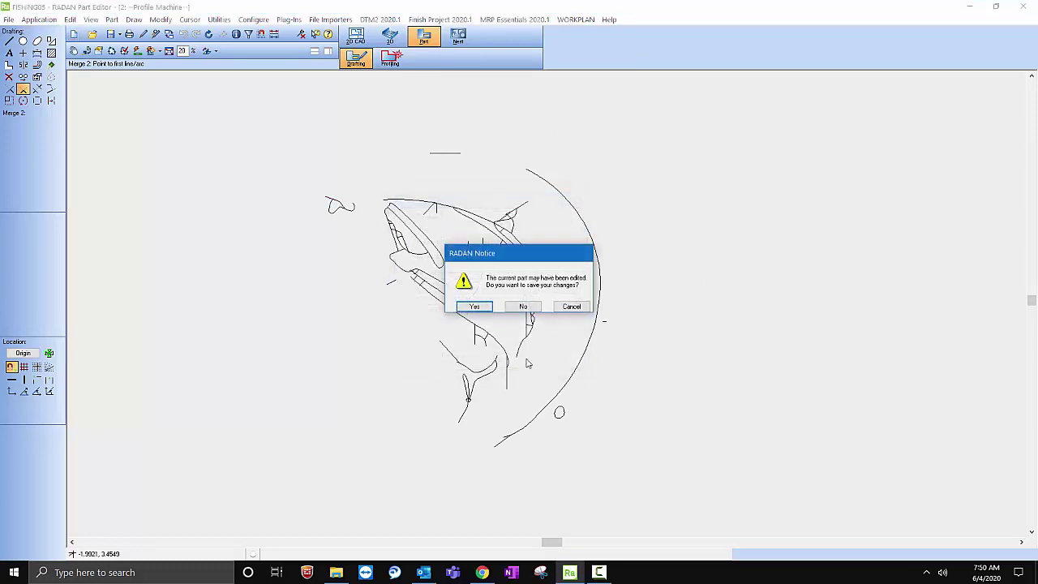
click(535, 306)
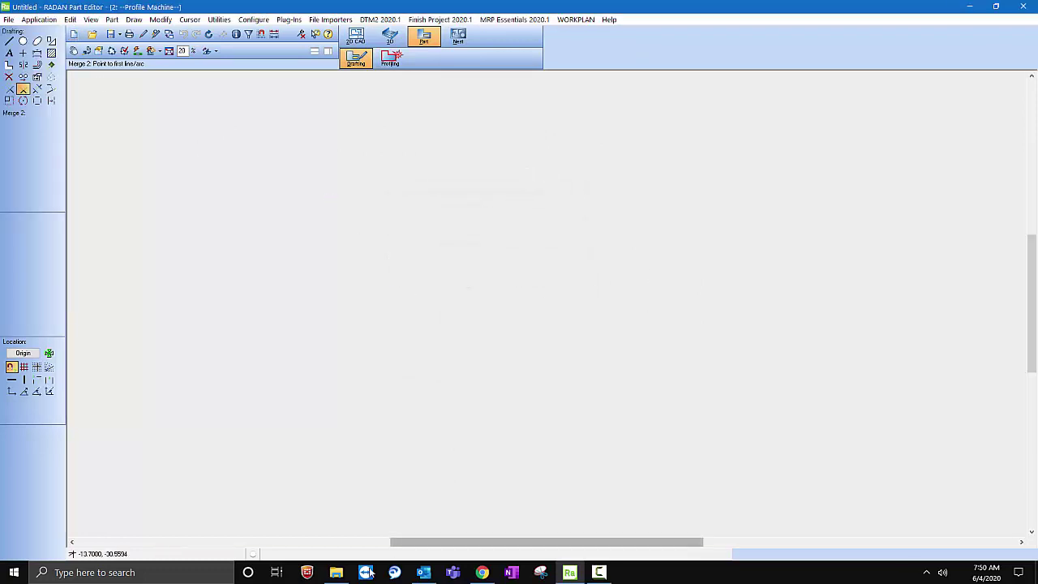
Preview FISH3.png, fish2.jpg and Fish 1.png in Fish Graphics, ending on fish2.jpg
click(336, 572)
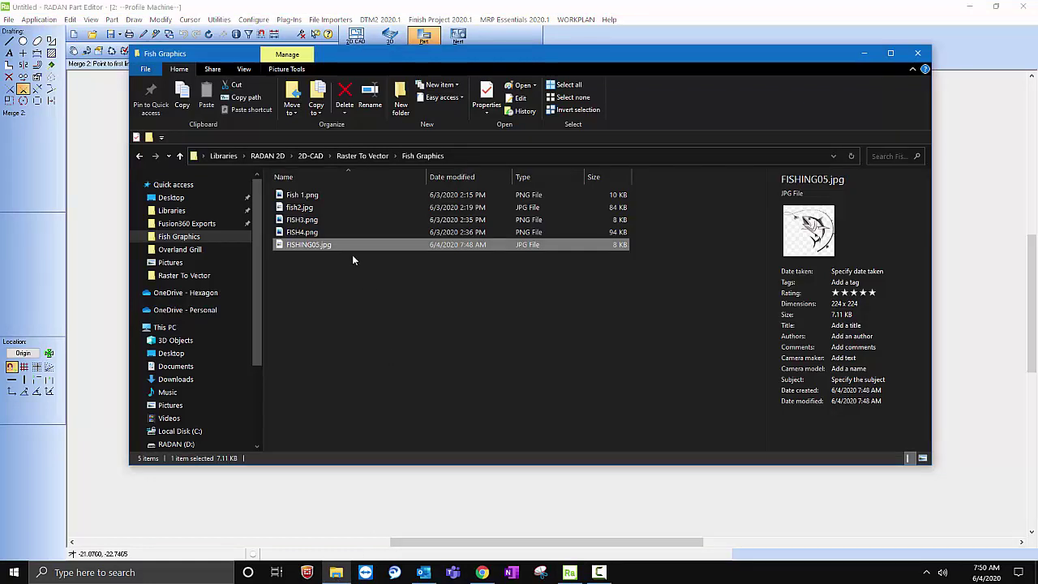
click(334, 222)
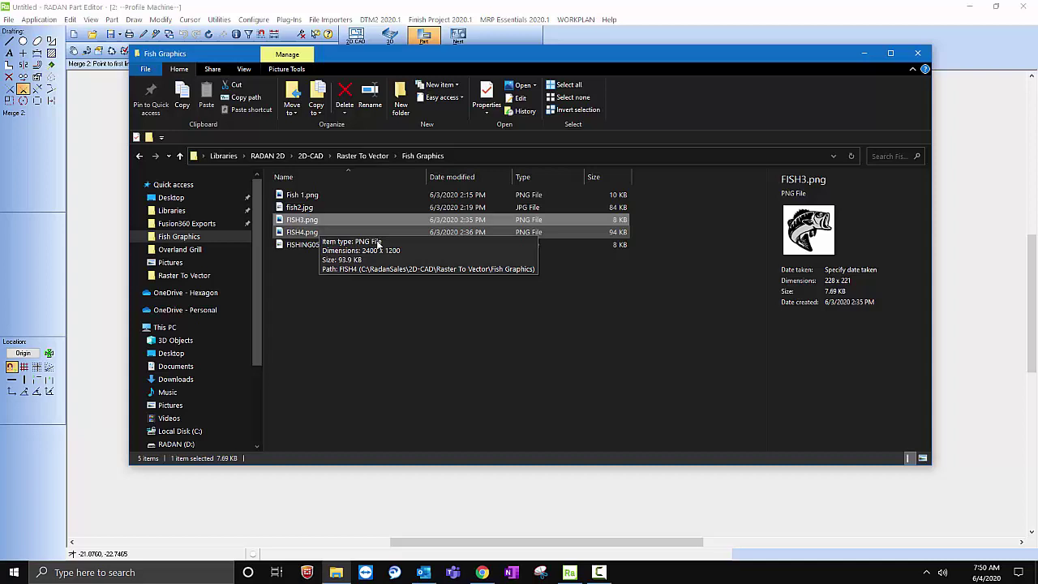
click(323, 208)
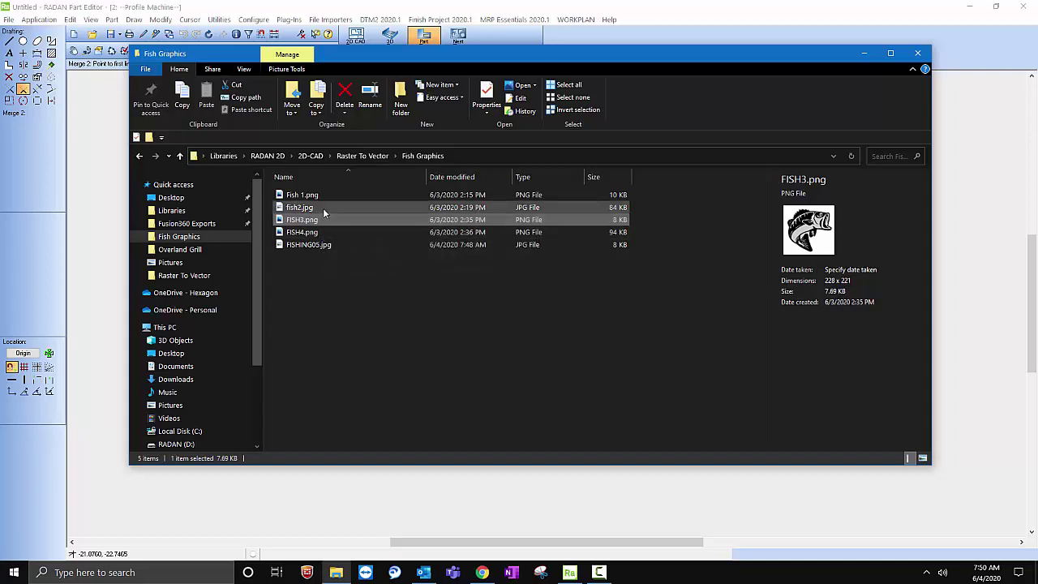
click(310, 199)
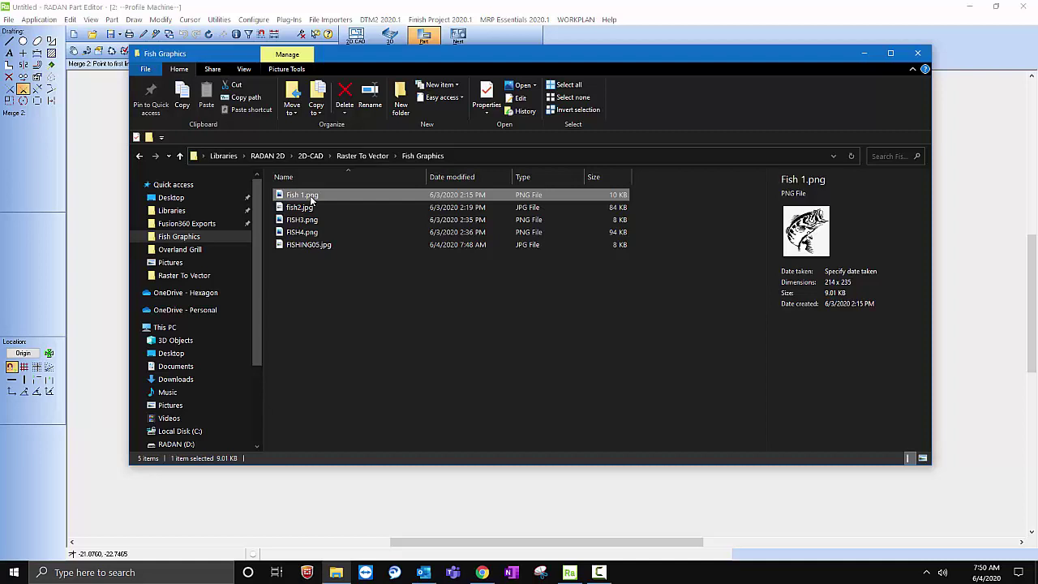
click(311, 207)
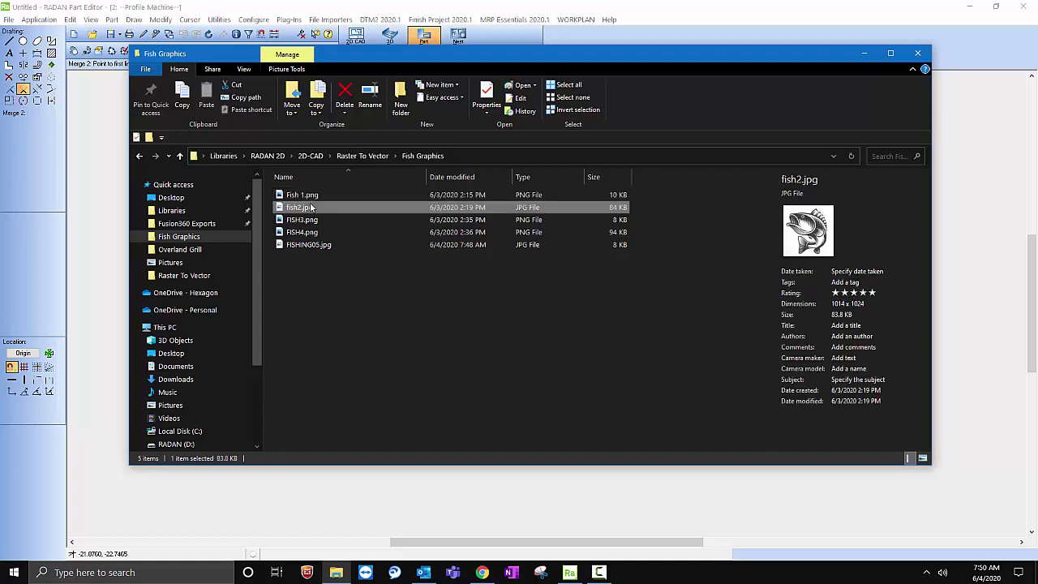
Check fish2.jpg's Details properties (1014 x 1024 pixels, 96 dpi), then close them
right_click(311, 209)
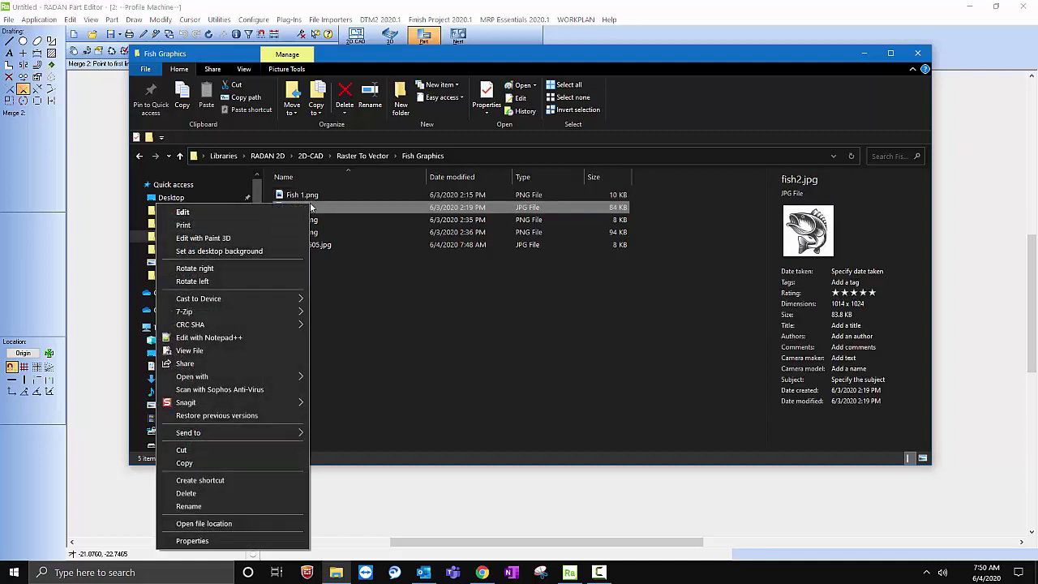
click(194, 540)
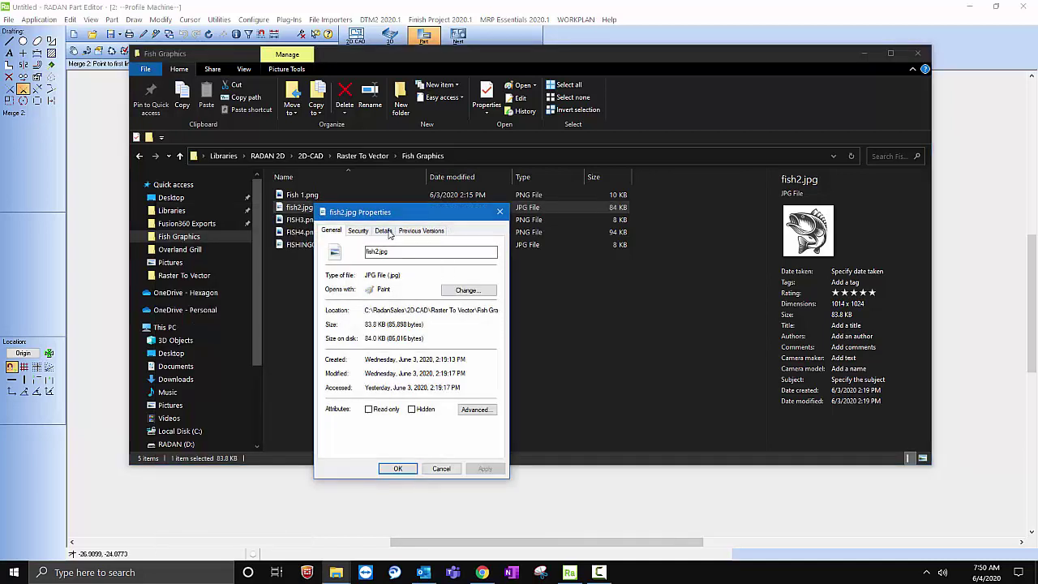
click(388, 231)
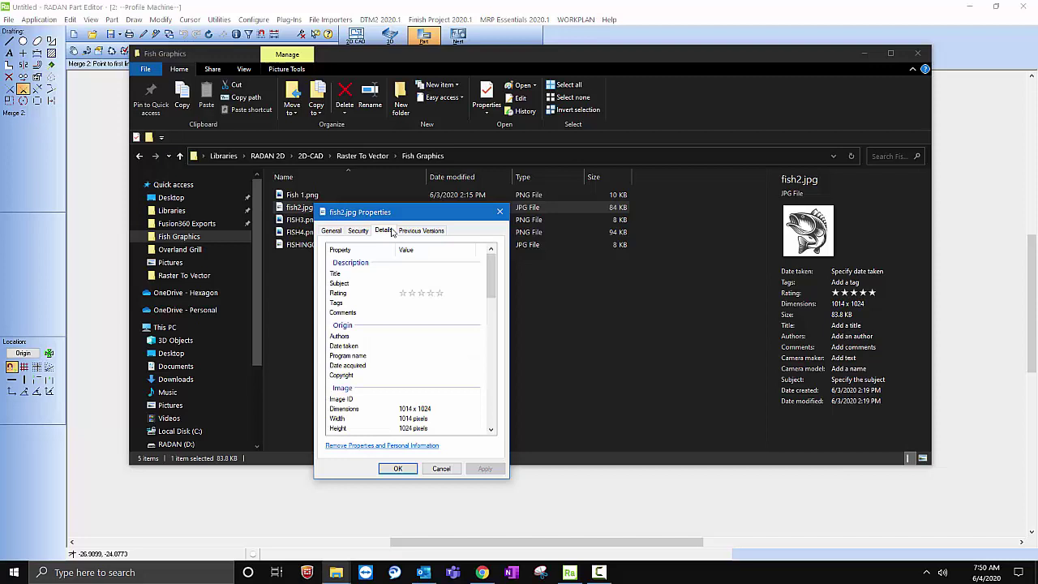
drag(432, 213, 512, 155)
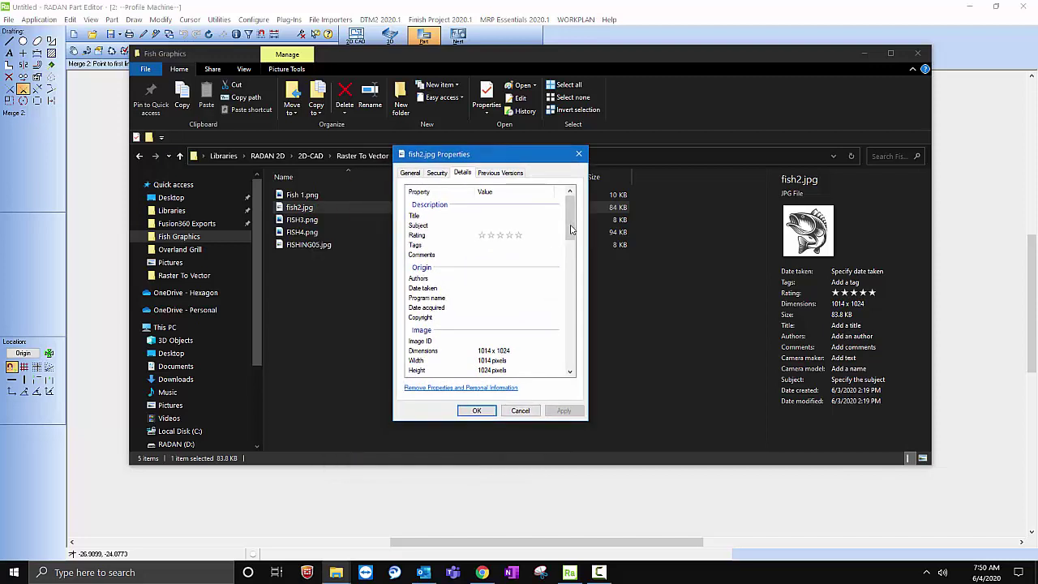
drag(570, 230, 568, 253)
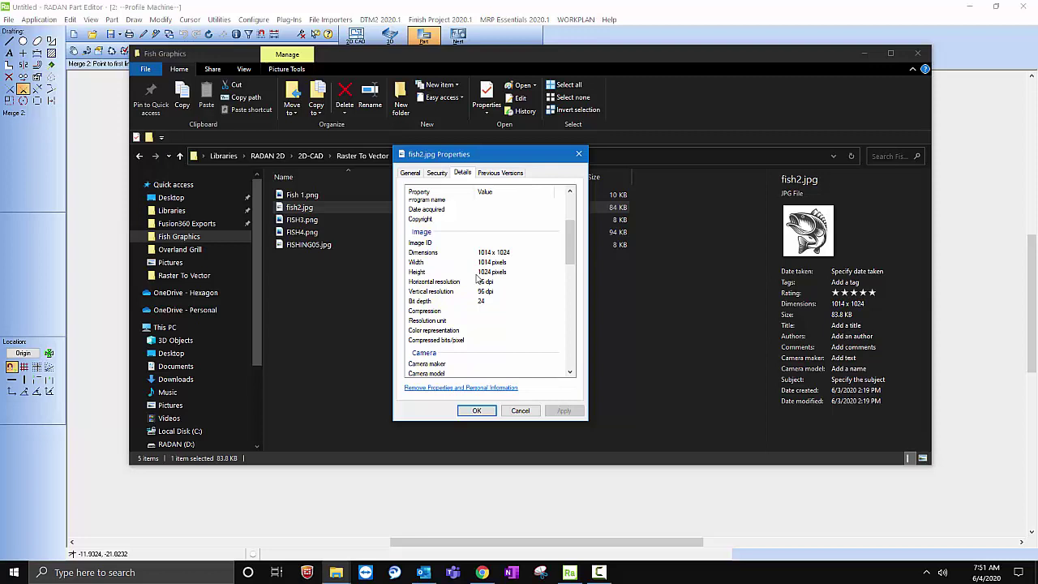
click(517, 413)
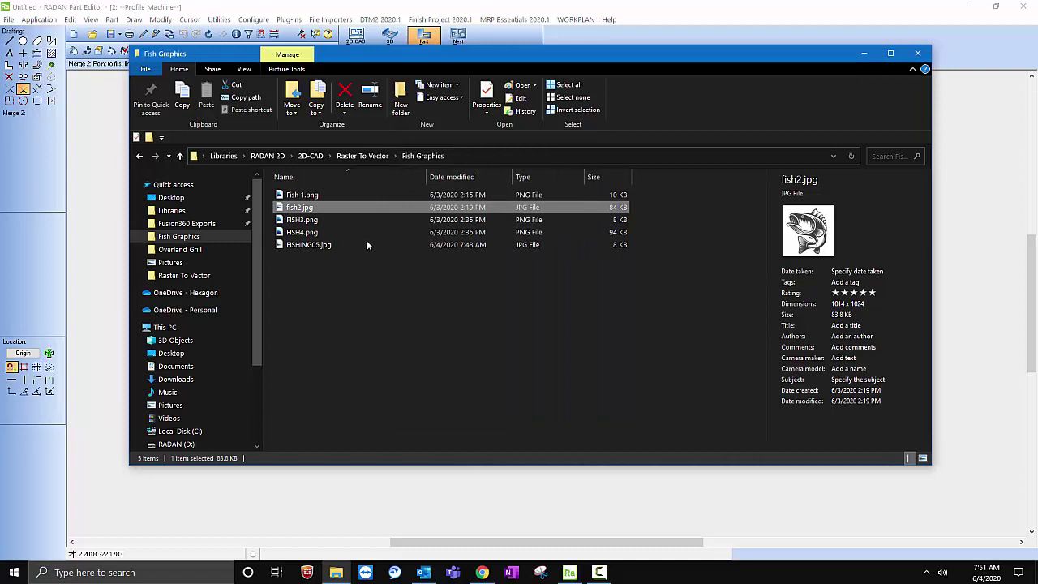
Confirm in Properties that FISH4.png is 2400 x 1200 pixels and 93.9 KB, then reselect it
click(302, 233)
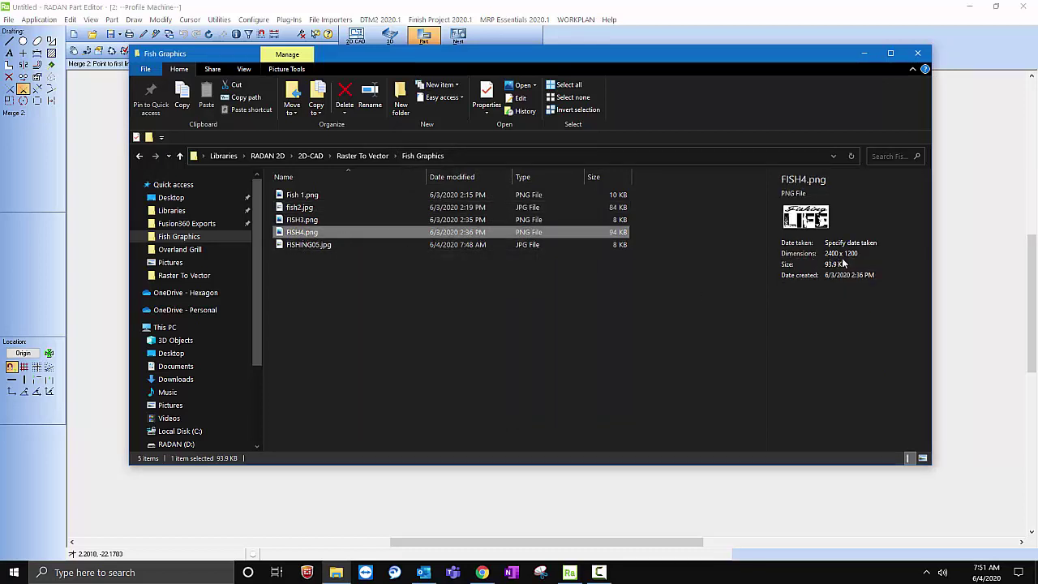
right_click(310, 234)
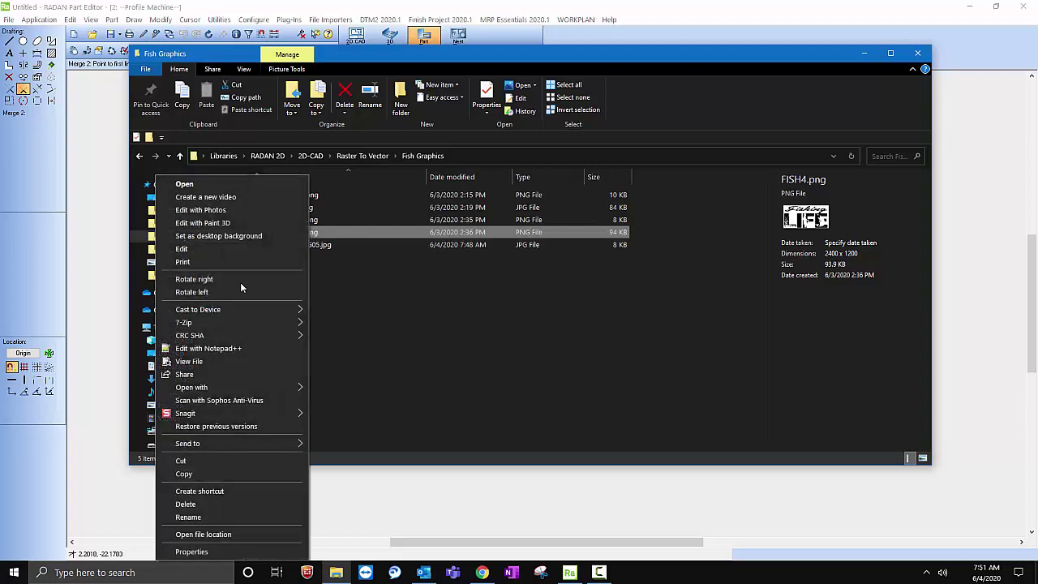
click(209, 552)
drag(398, 235, 464, 135)
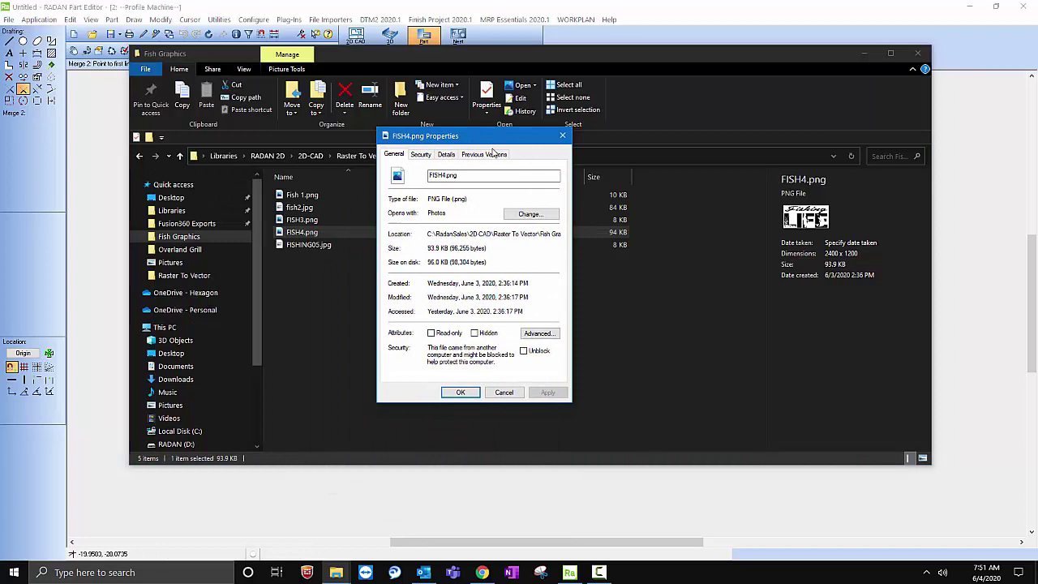
click(447, 155)
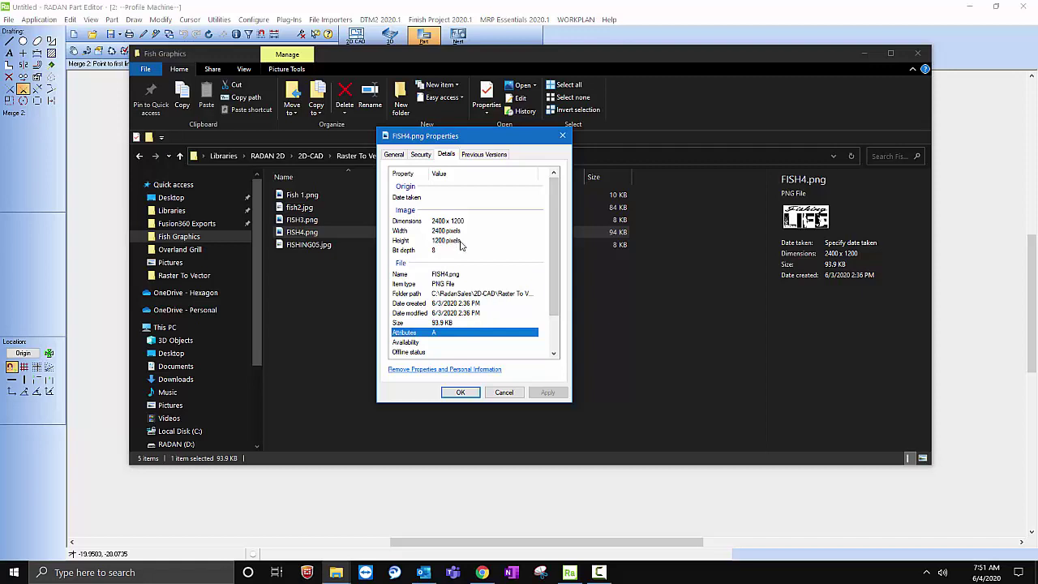
drag(555, 251, 456, 240)
click(459, 391)
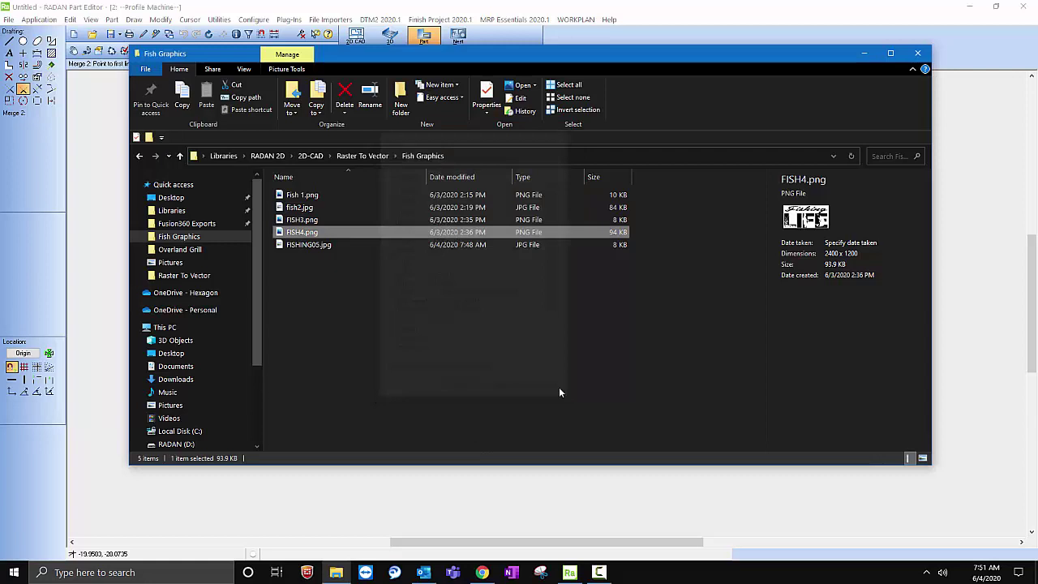
click(580, 389)
click(316, 234)
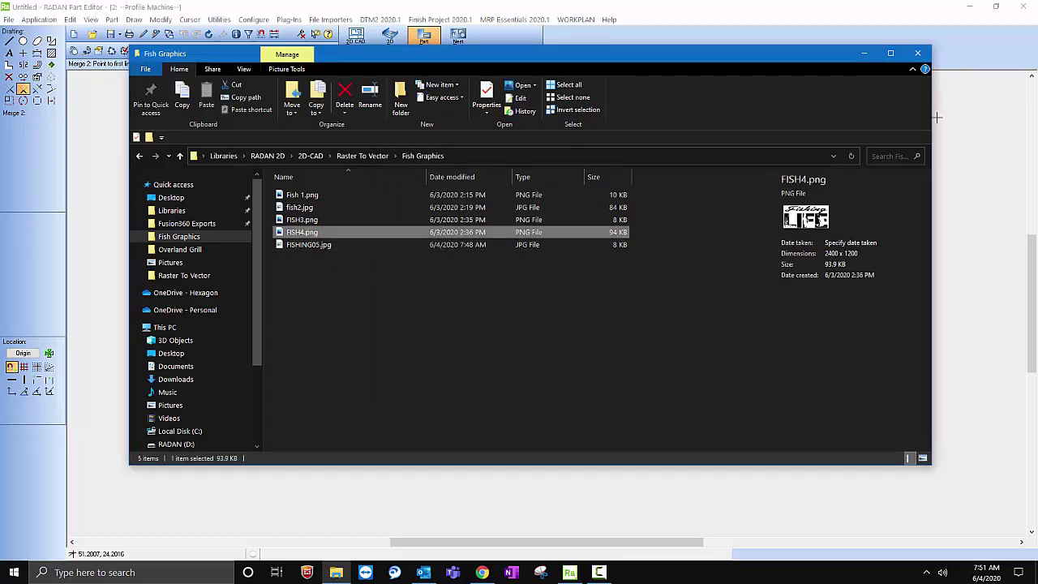
Close File Explorer and import FISH4.png into RADAN's Raster to Vector conversion
click(916, 54)
click(8, 21)
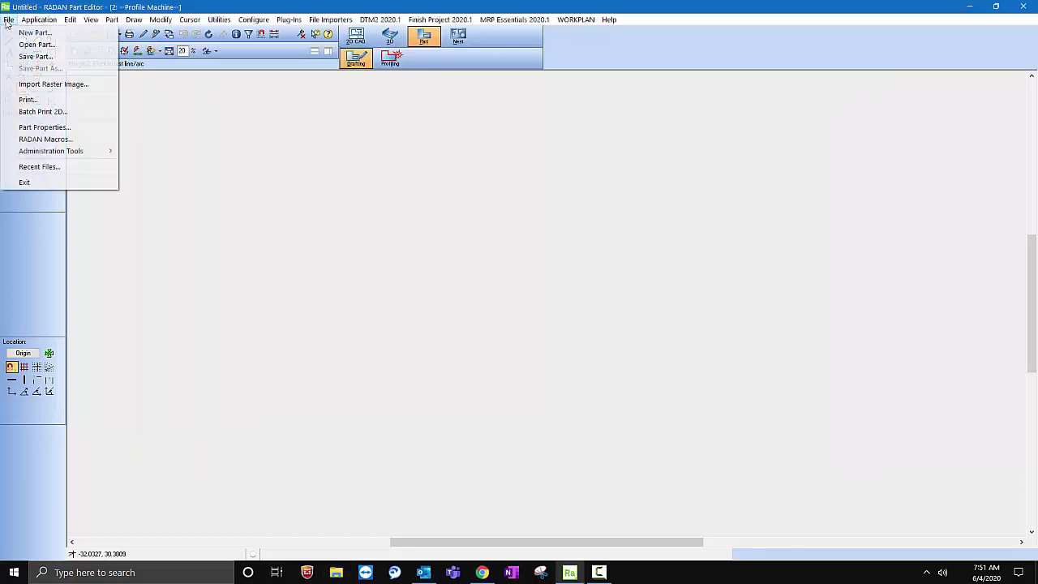
click(49, 83)
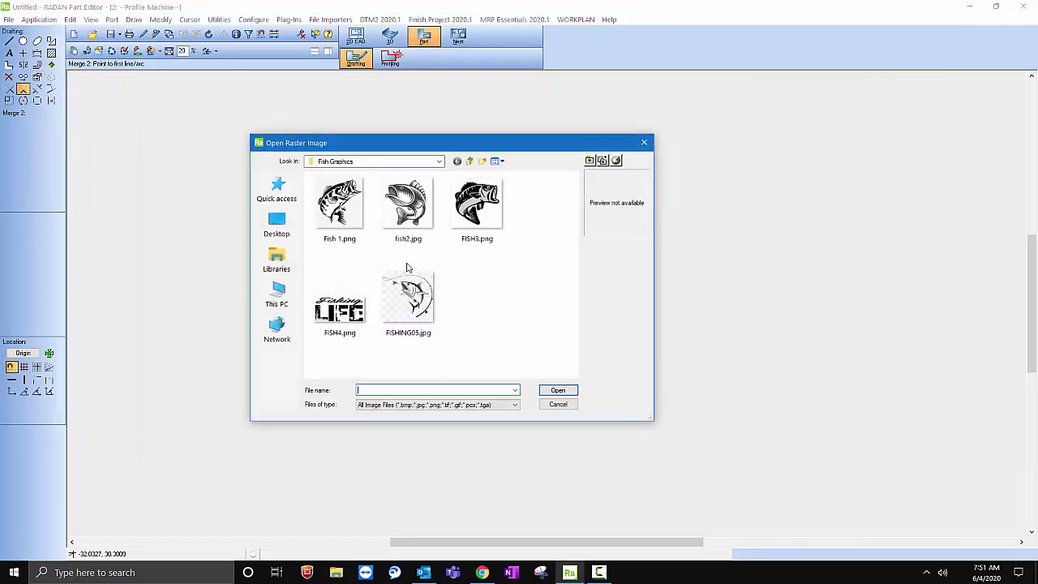
click(357, 328)
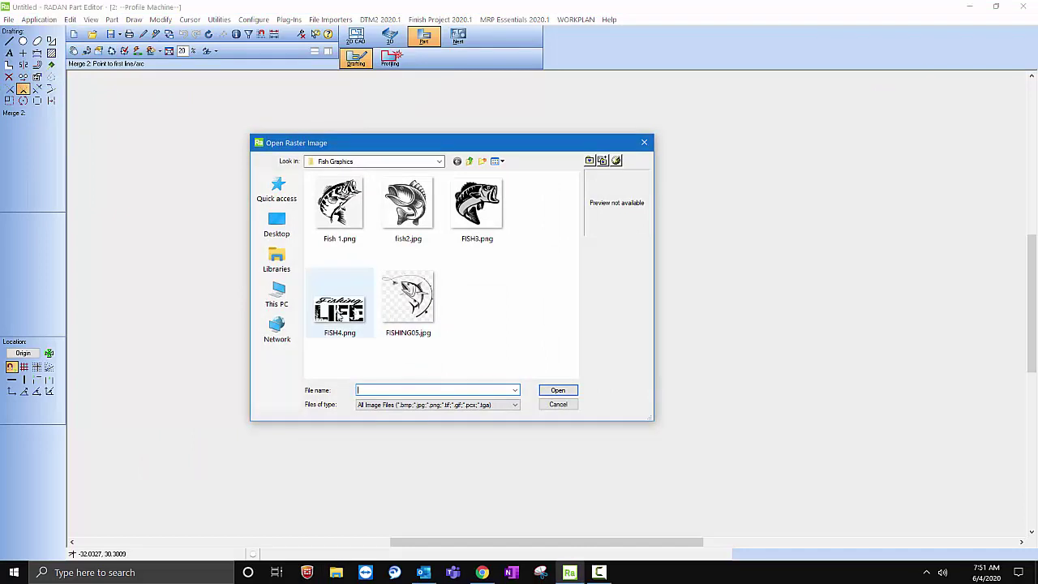
click(553, 391)
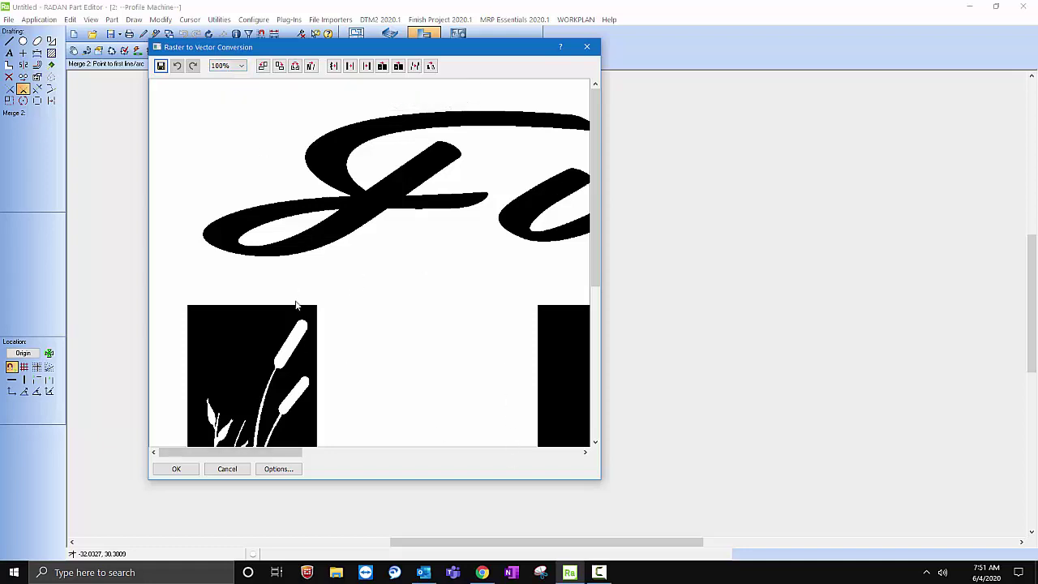
Set the conversion view zoom to 25% to show the whole Fishing LIFE image
click(237, 67)
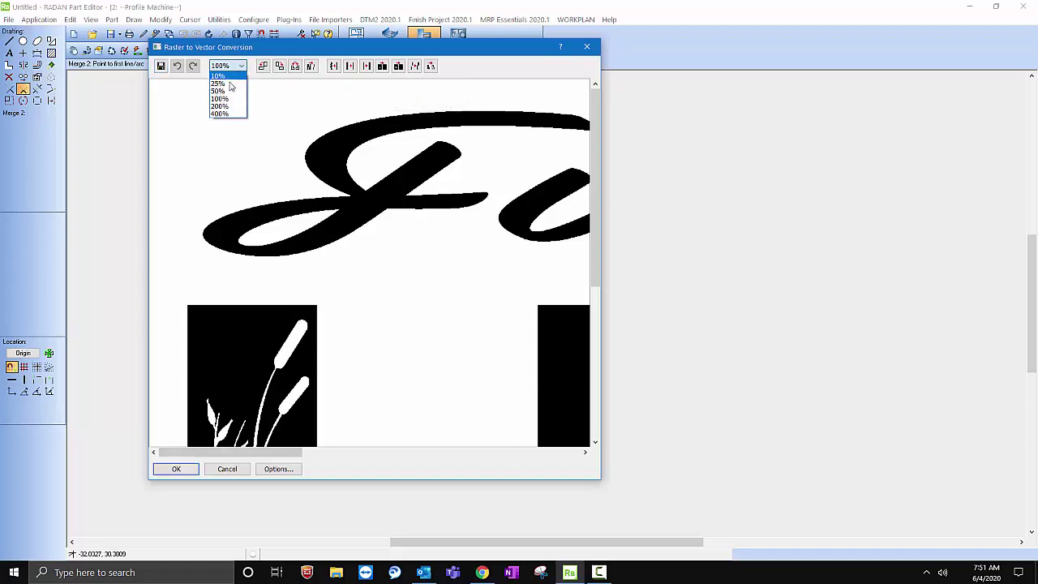
click(229, 92)
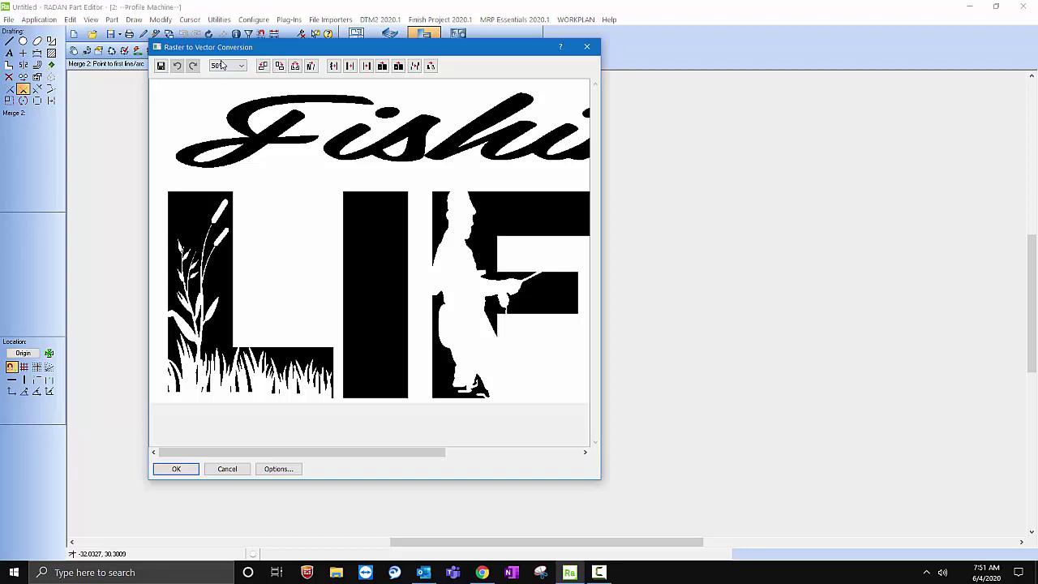
click(222, 68)
click(224, 83)
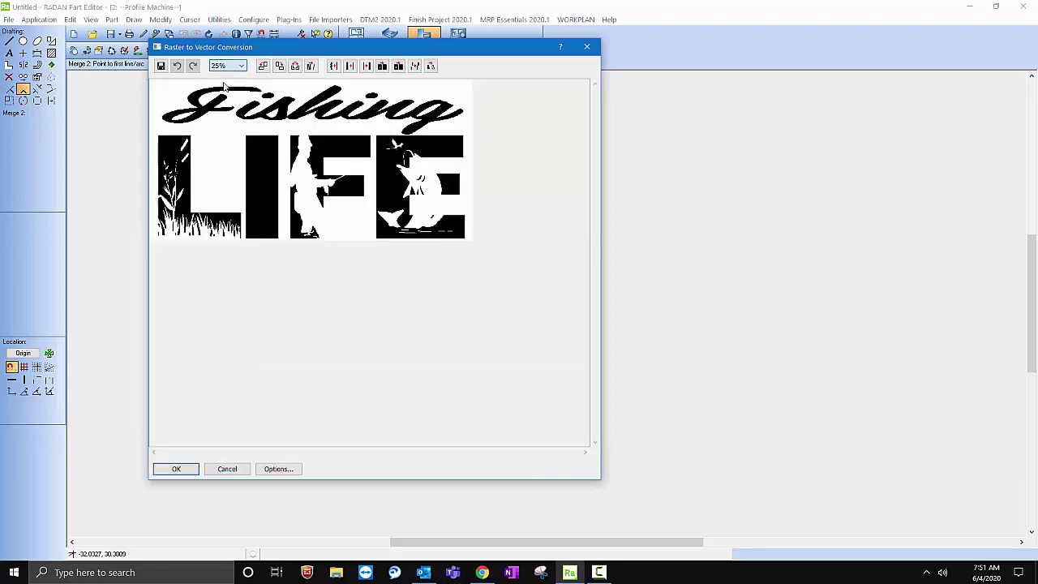
Invert the Fishing LIFE image twice to keep black on white, then clean and thin its lines
click(311, 66)
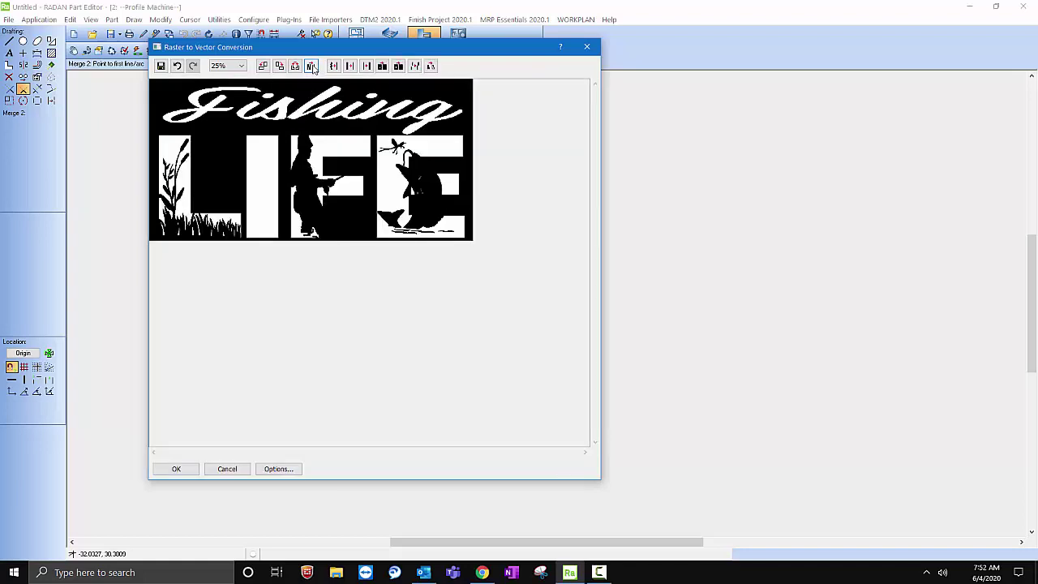
click(313, 68)
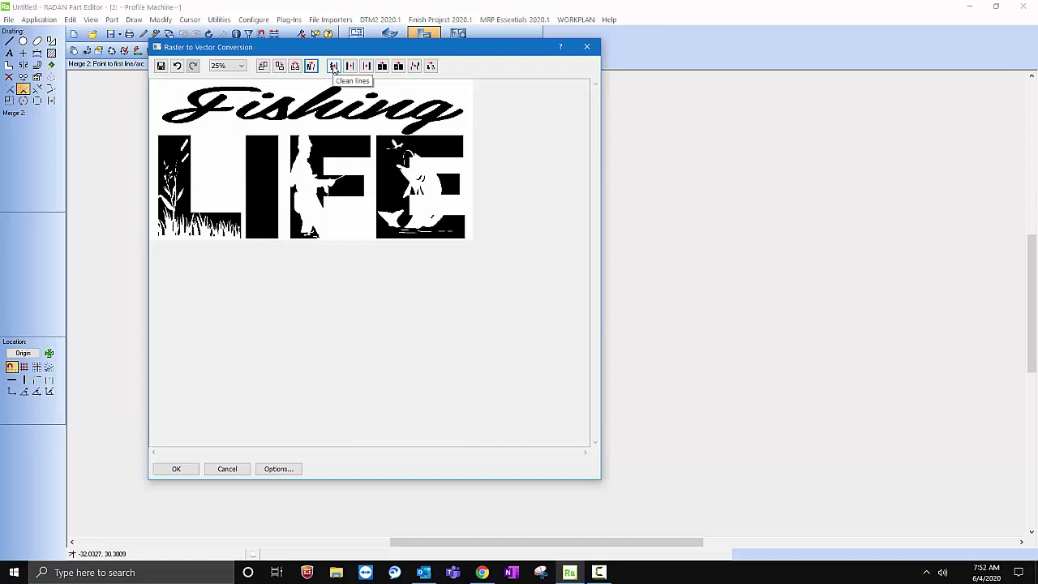
click(332, 68)
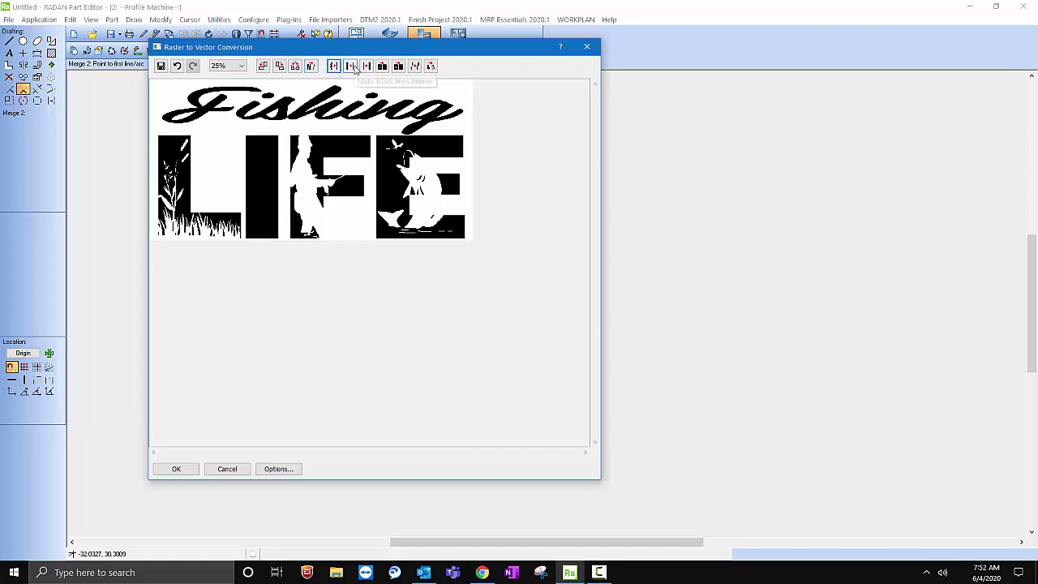
click(353, 69)
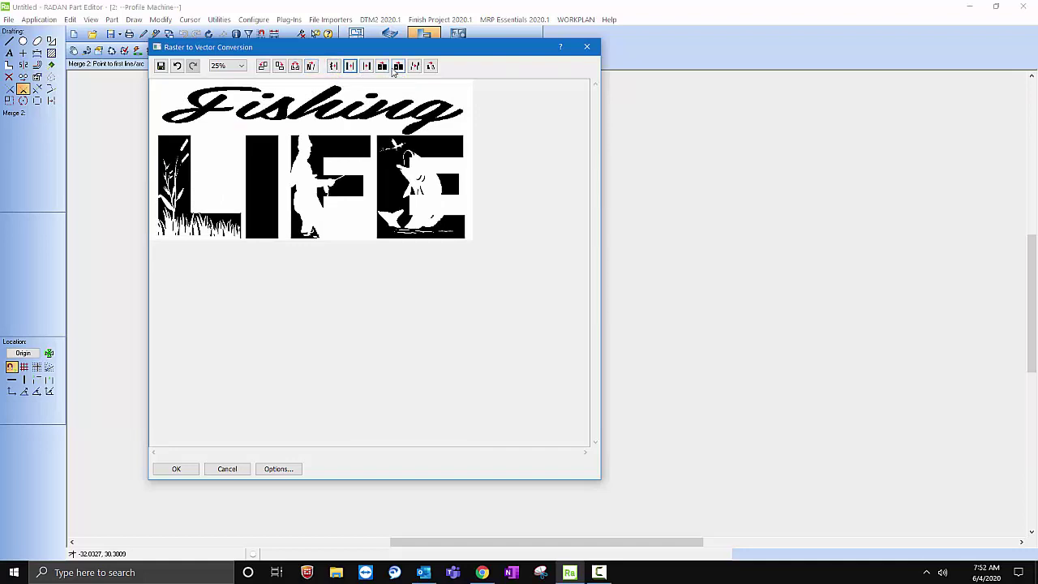
Fill small white holes, apply one more filter, extract black-region edges as outlines, and accept the conversion
click(383, 67)
click(414, 68)
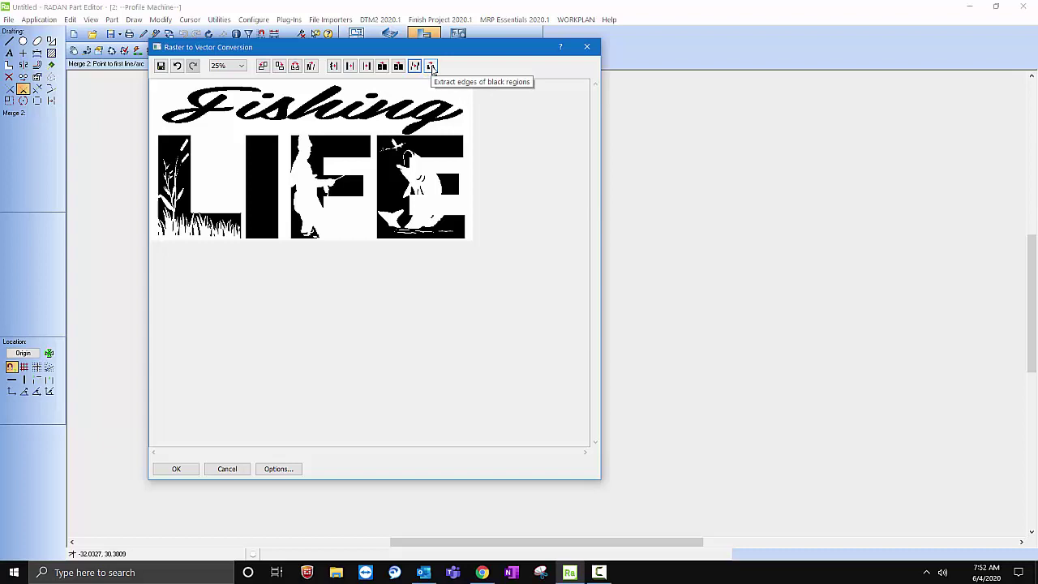
click(431, 67)
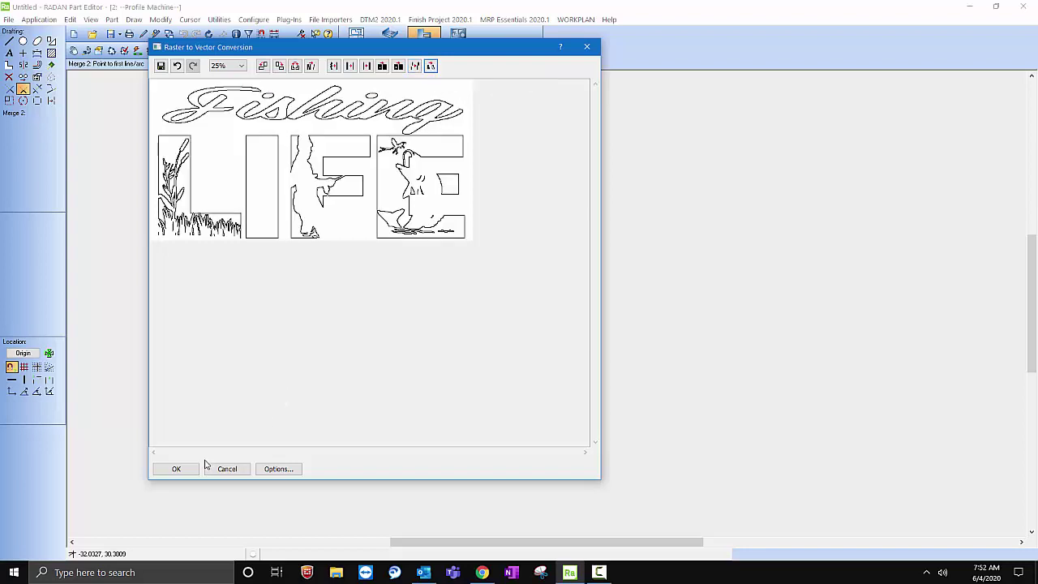
click(176, 469)
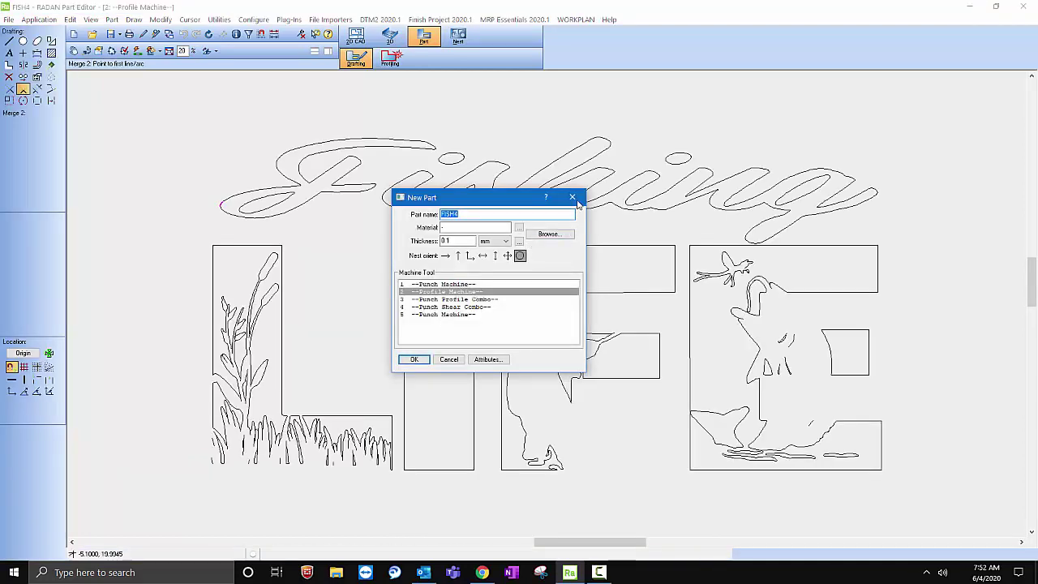
Create the new part FISH4 with the outlined geometry and zoom in and out to inspect it
click(448, 359)
scroll(407, 369, down, 2)
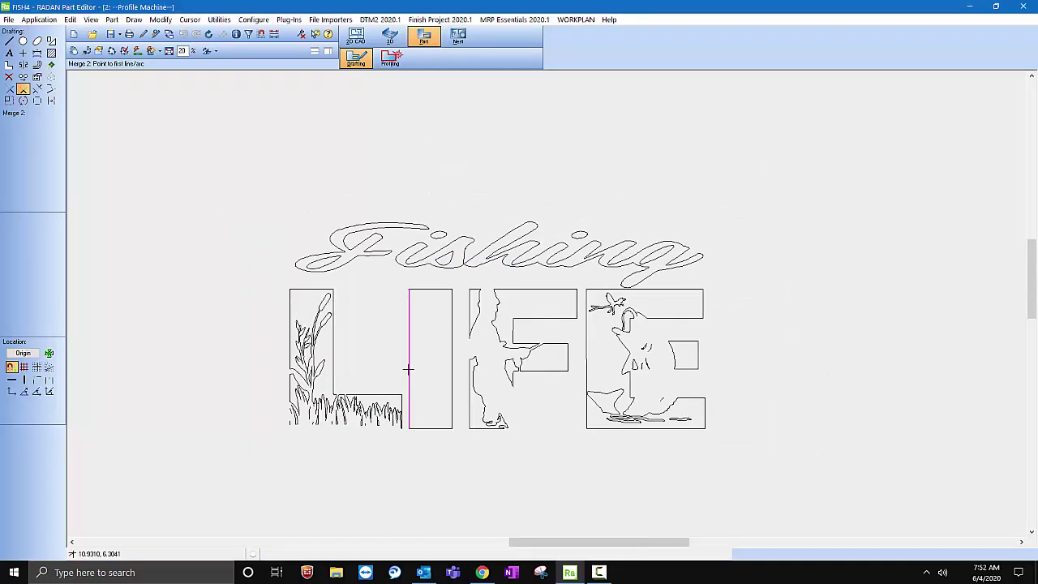
scroll(408, 369, up, 3)
scroll(394, 414, down, 2)
scroll(406, 390, up, 1)
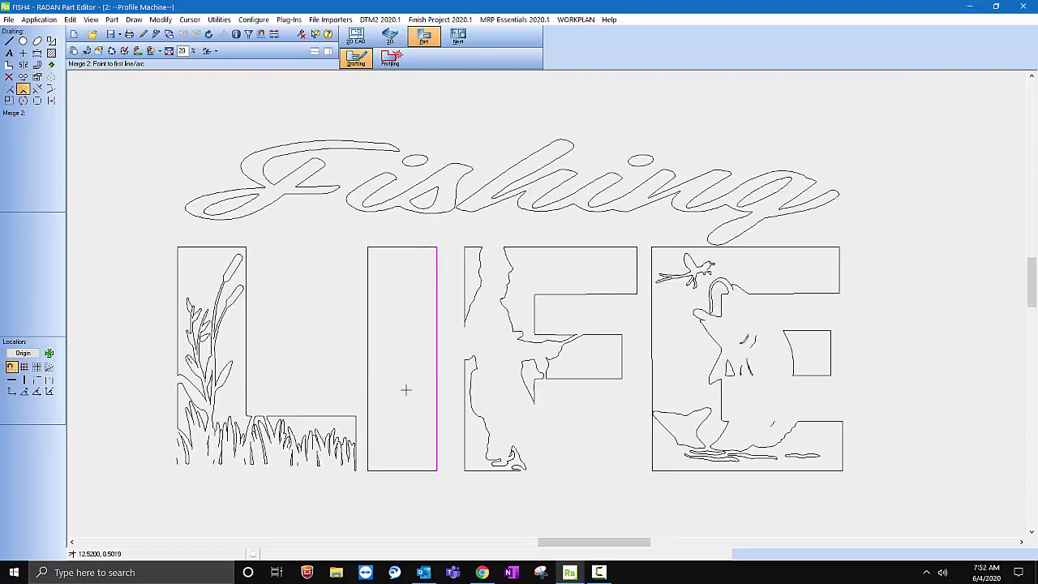
scroll(405, 390, up, 2)
scroll(410, 340, down, 1)
scroll(463, 316, up, 1)
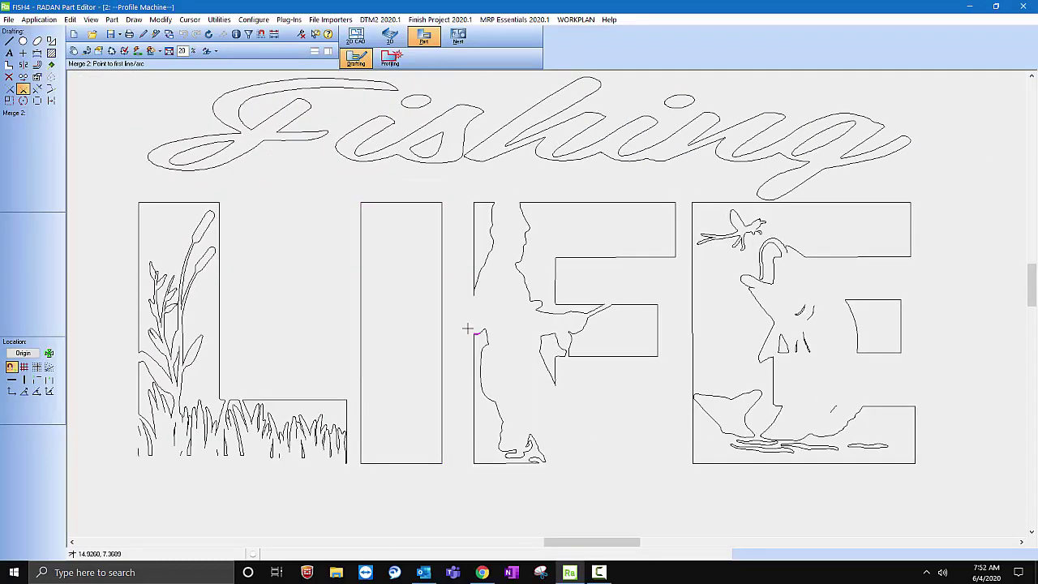
scroll(409, 361, up, 2)
scroll(401, 405, down, 3)
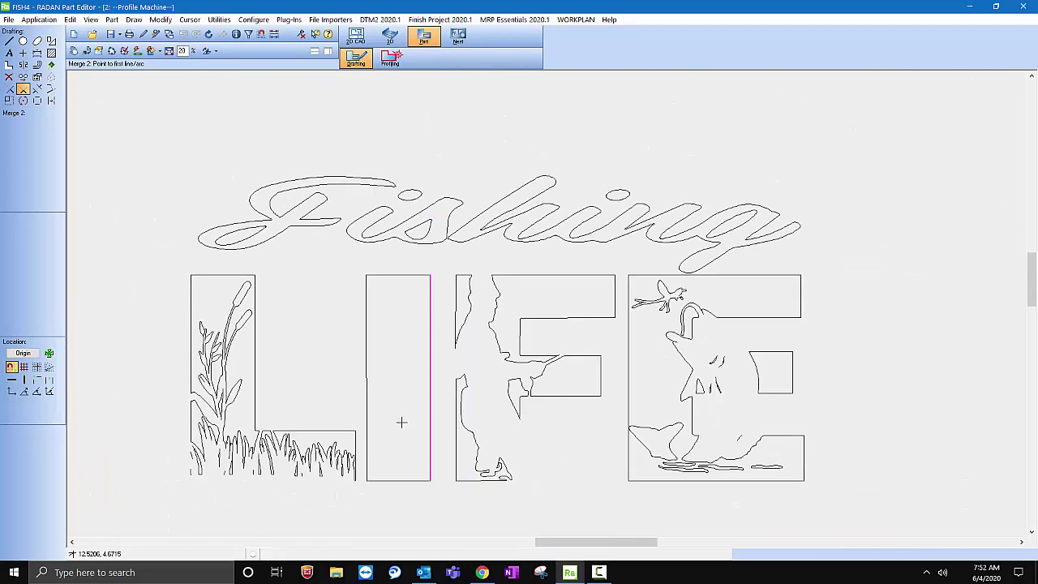
scroll(325, 315, down, 1)
scroll(324, 317, up, 1)
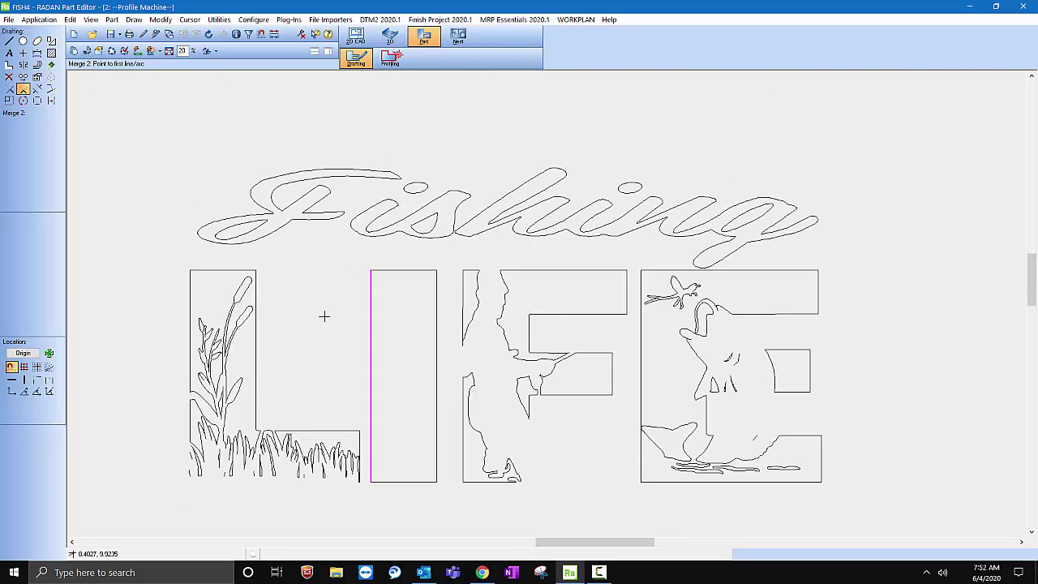